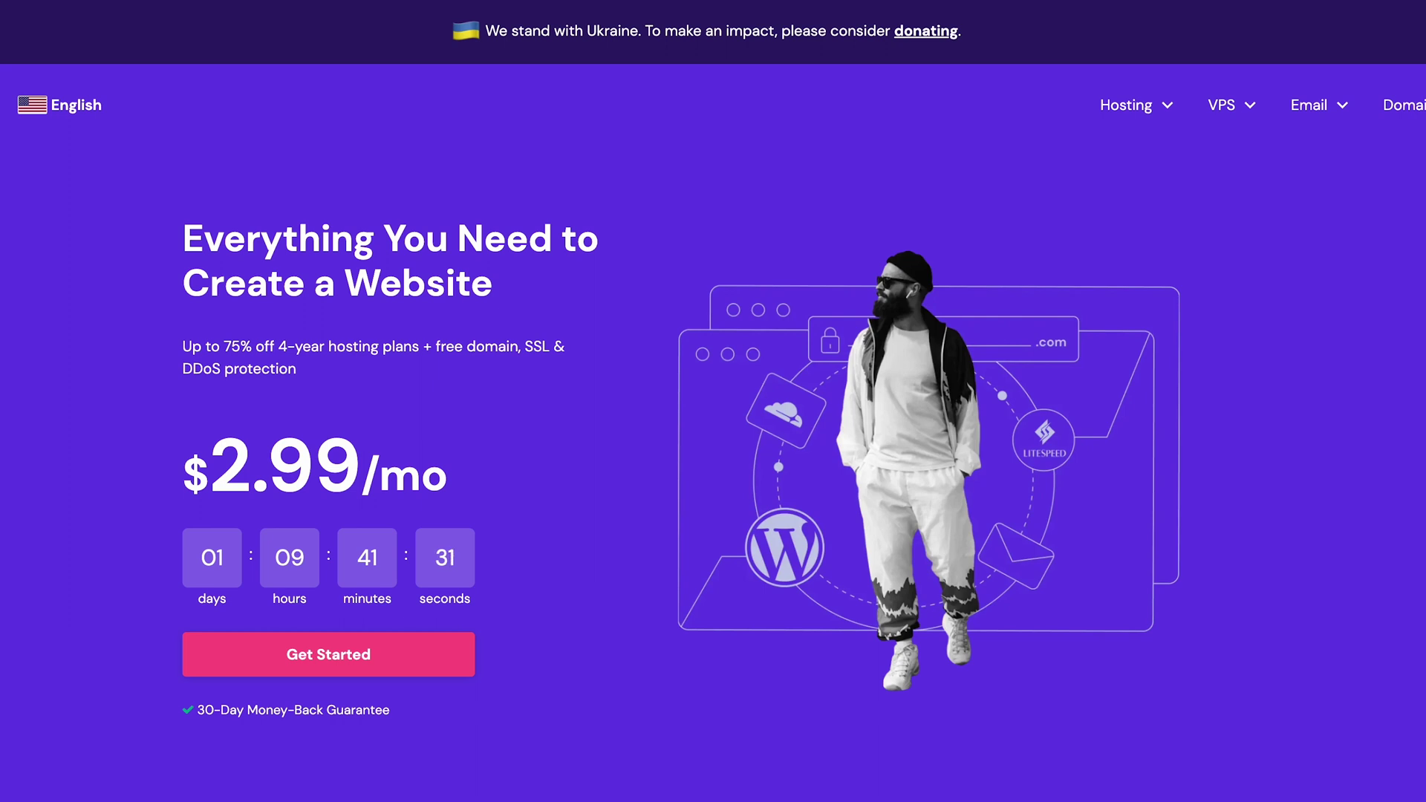
Step: Search the Domain Name Search page for the name emaildomaintests
left_click(1423, 117)
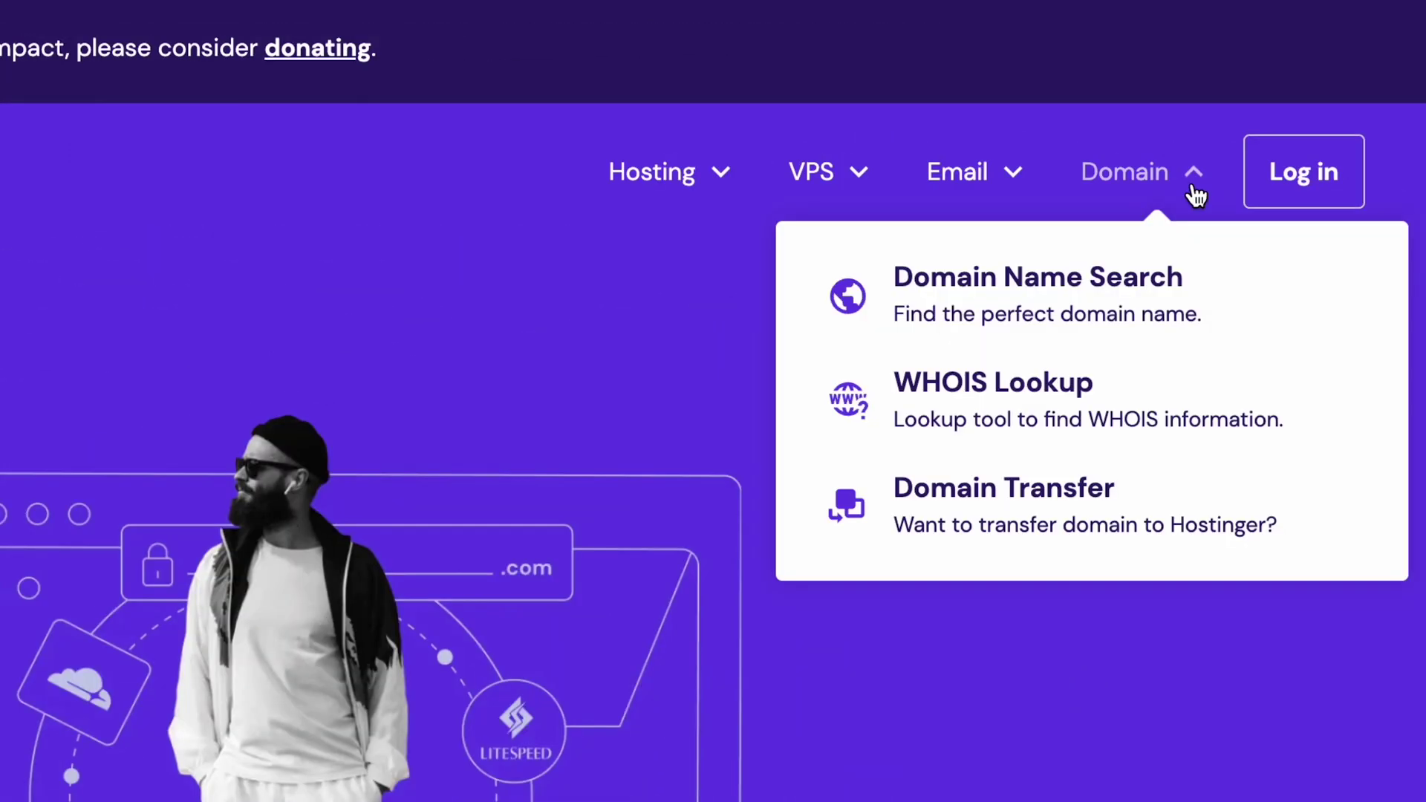
left_click(1197, 316)
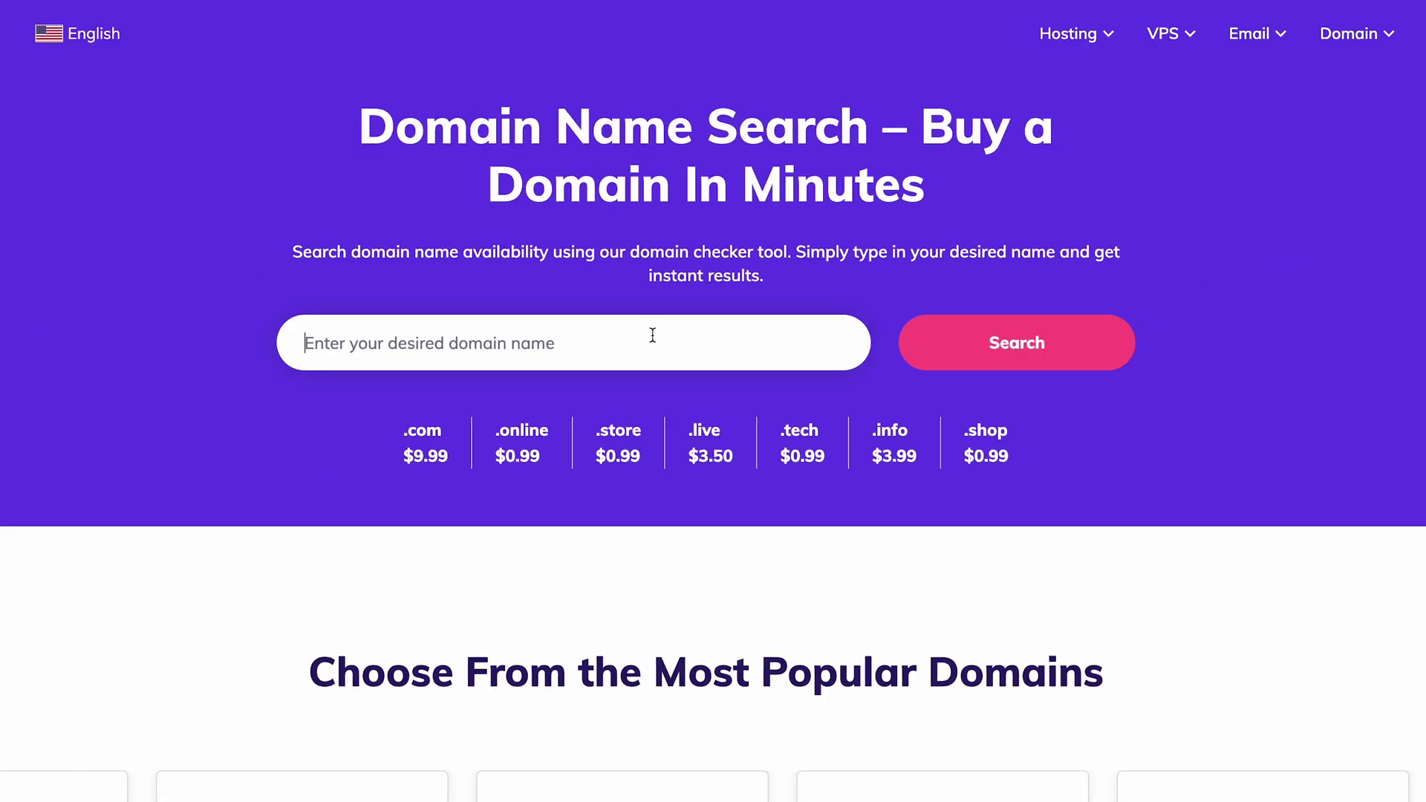
left_click(653, 336)
type("emaildomaintests")
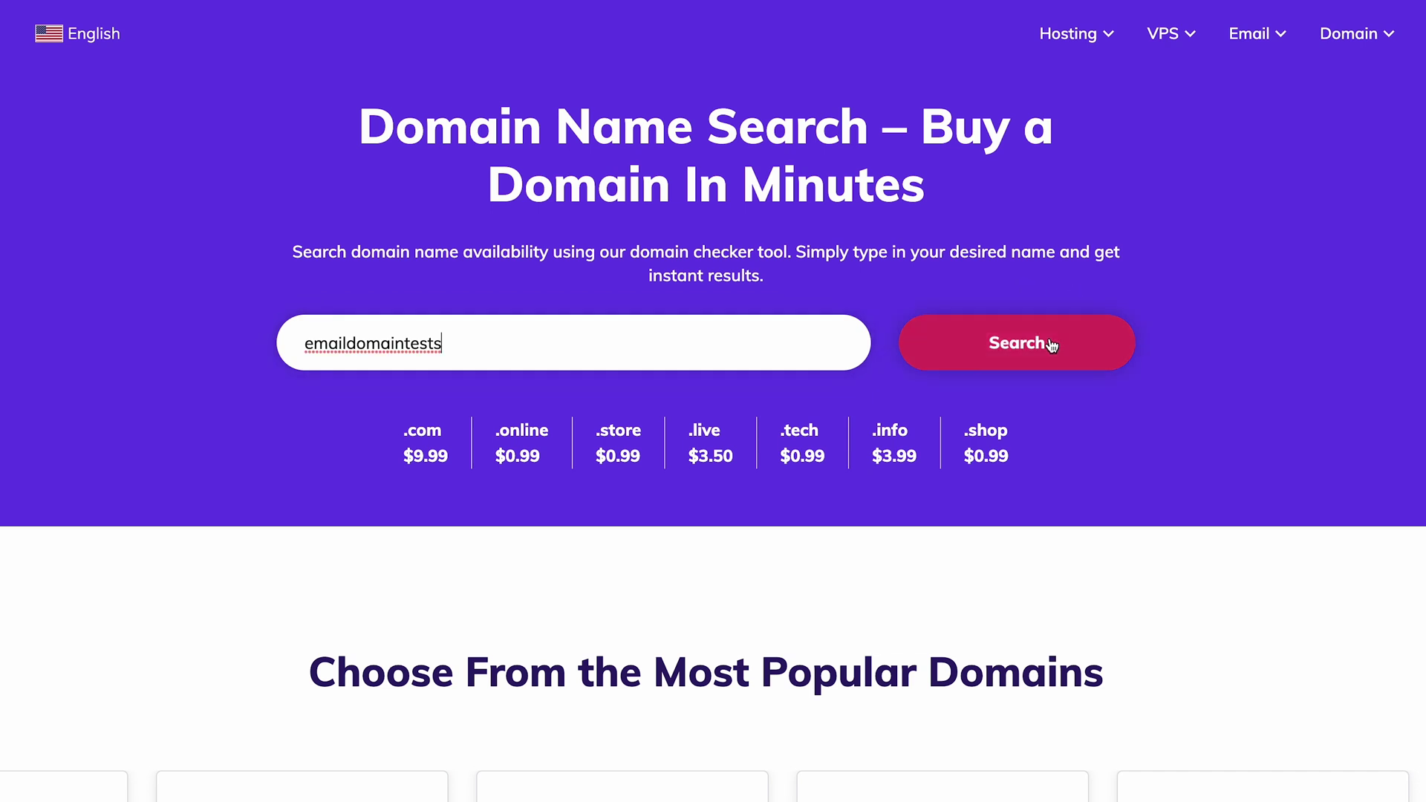
left_click(1014, 342)
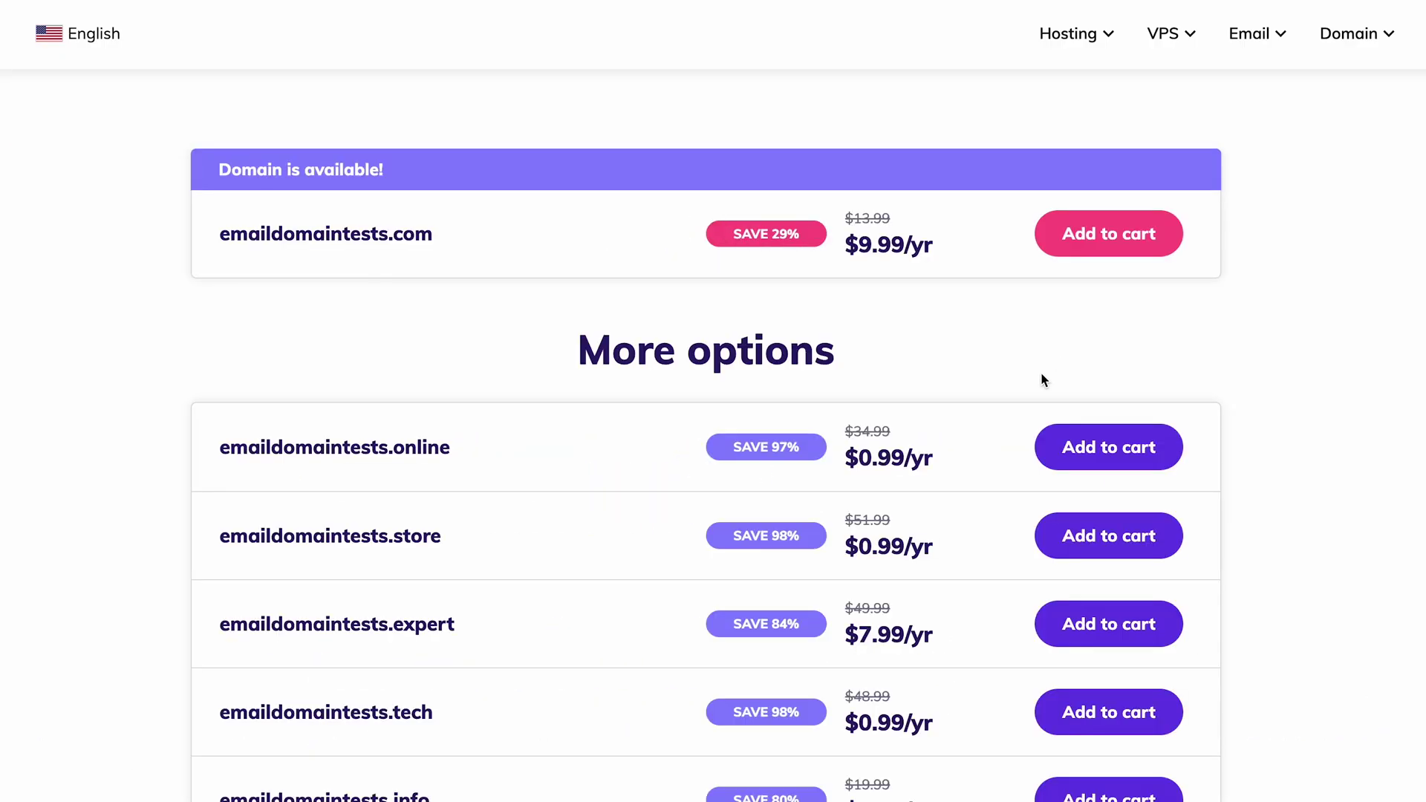
Step: Add emaildomaintests.online from the results to the cart and proceed to checkout
scroll(1041, 379, "down", 5)
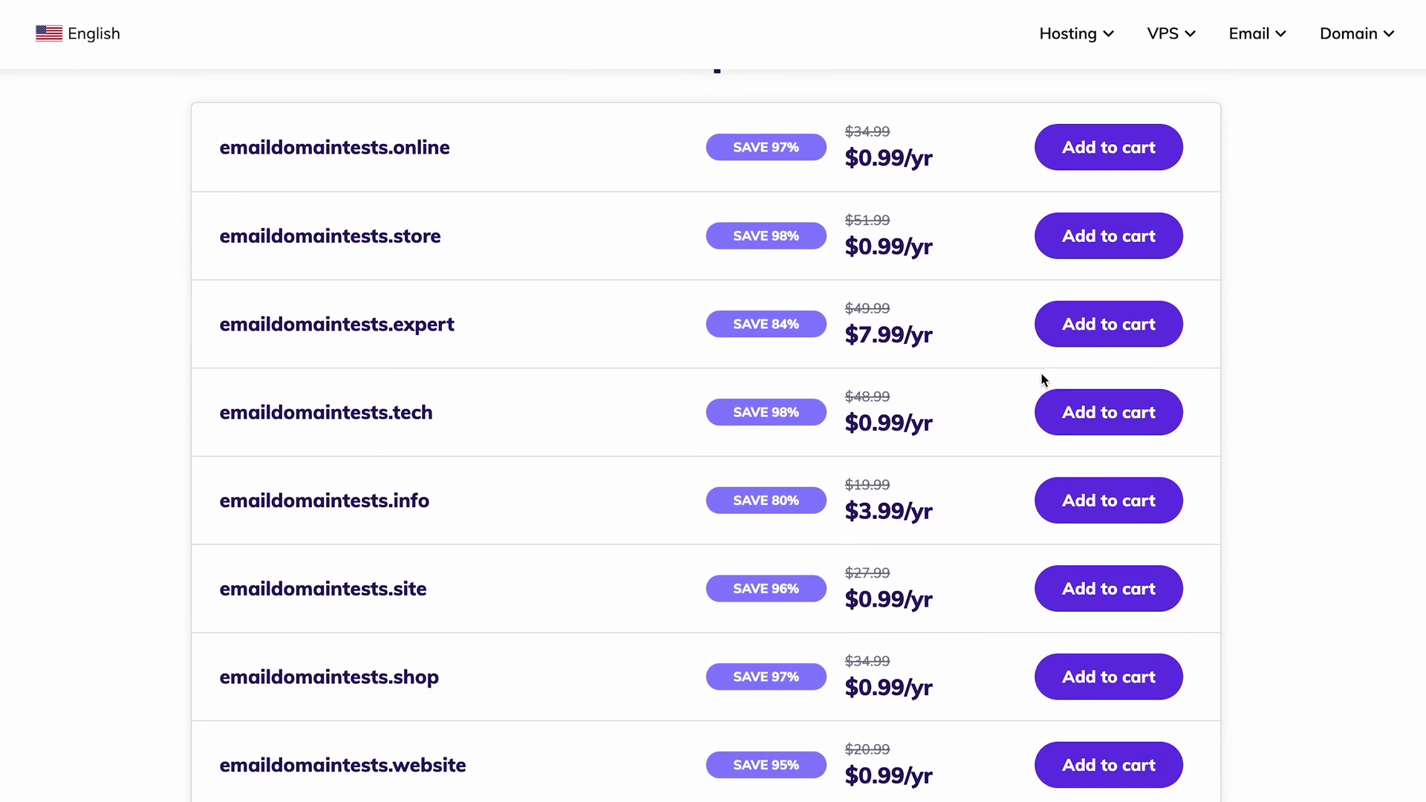
scroll(1041, 379, "down", 6)
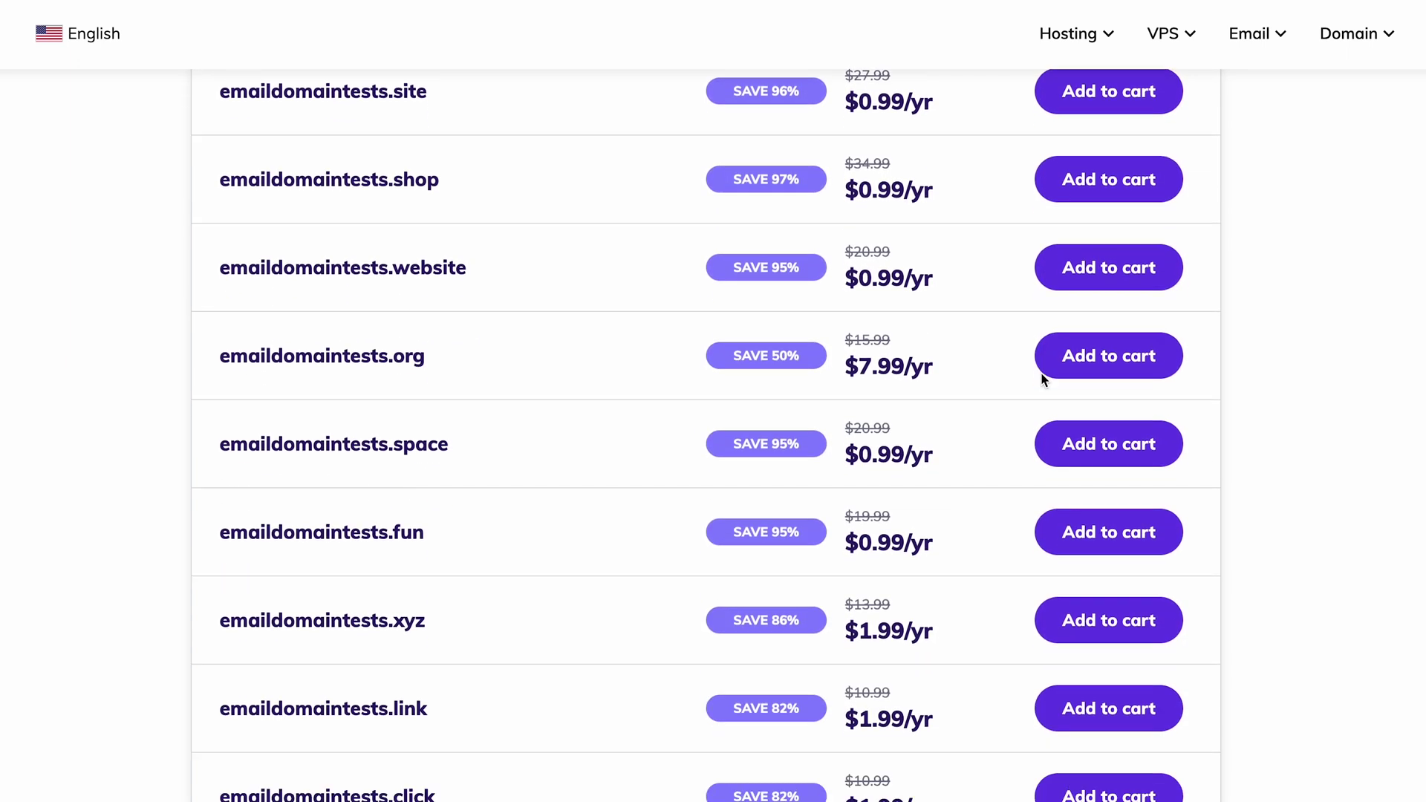
scroll(1043, 380, "down", 10)
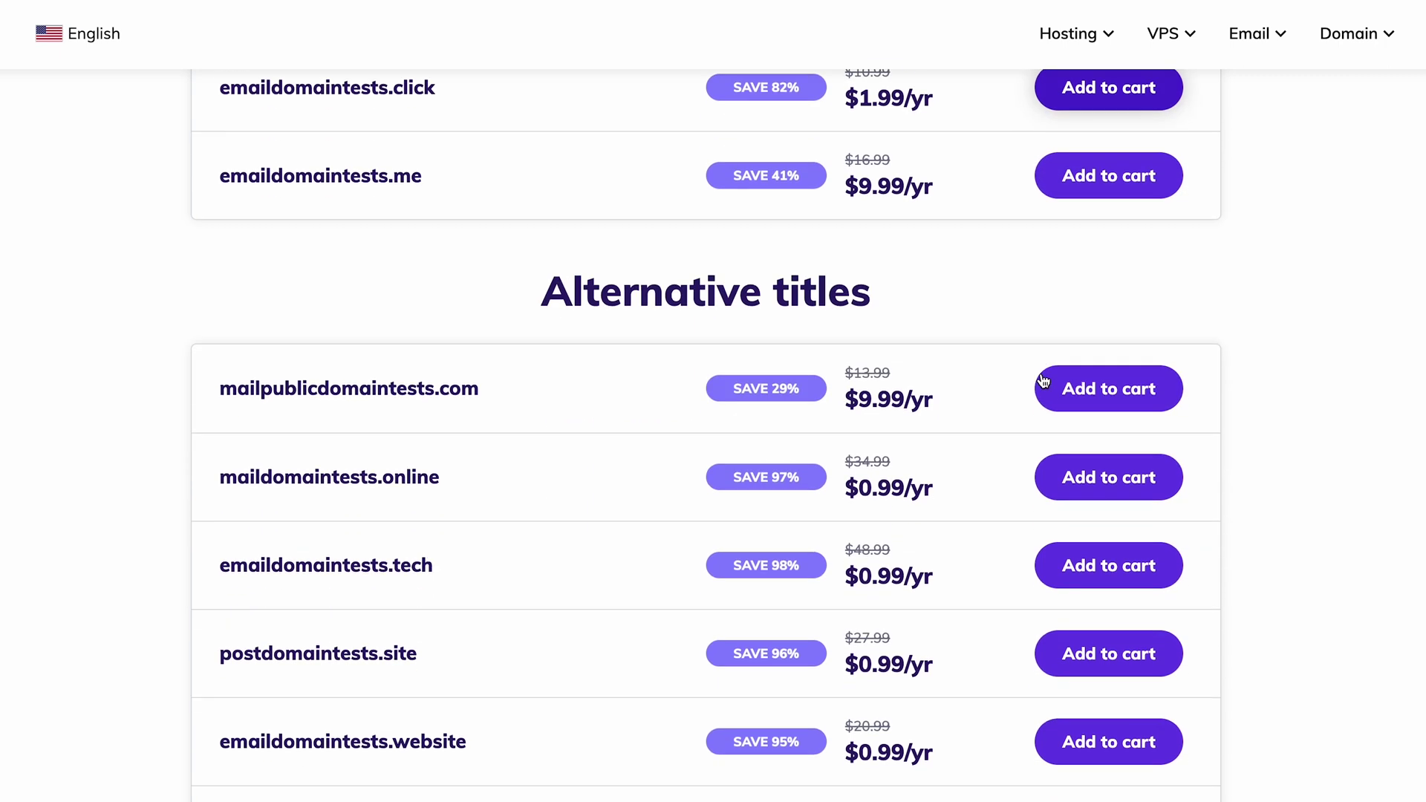
scroll(1043, 380, "up", 20)
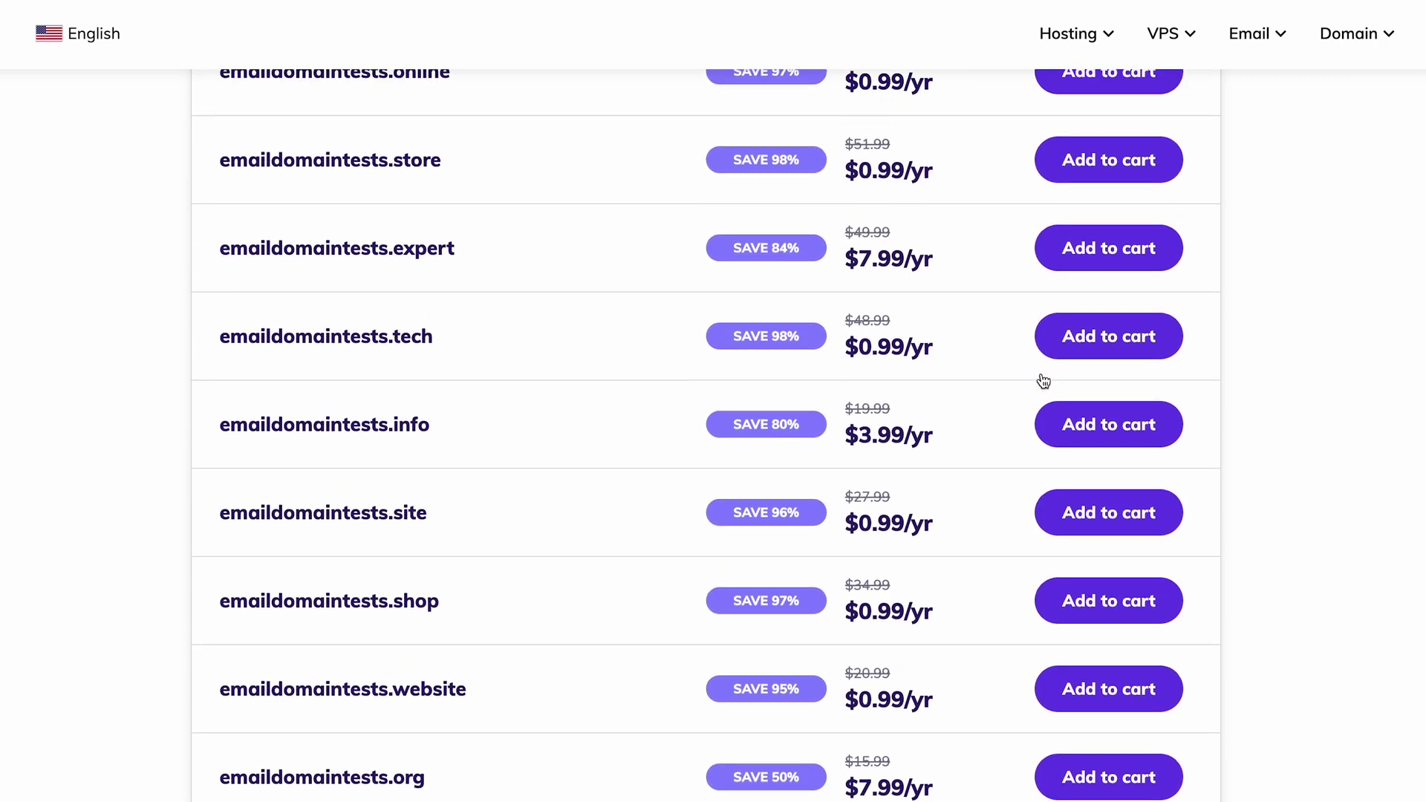
scroll(1043, 380, "up", 2)
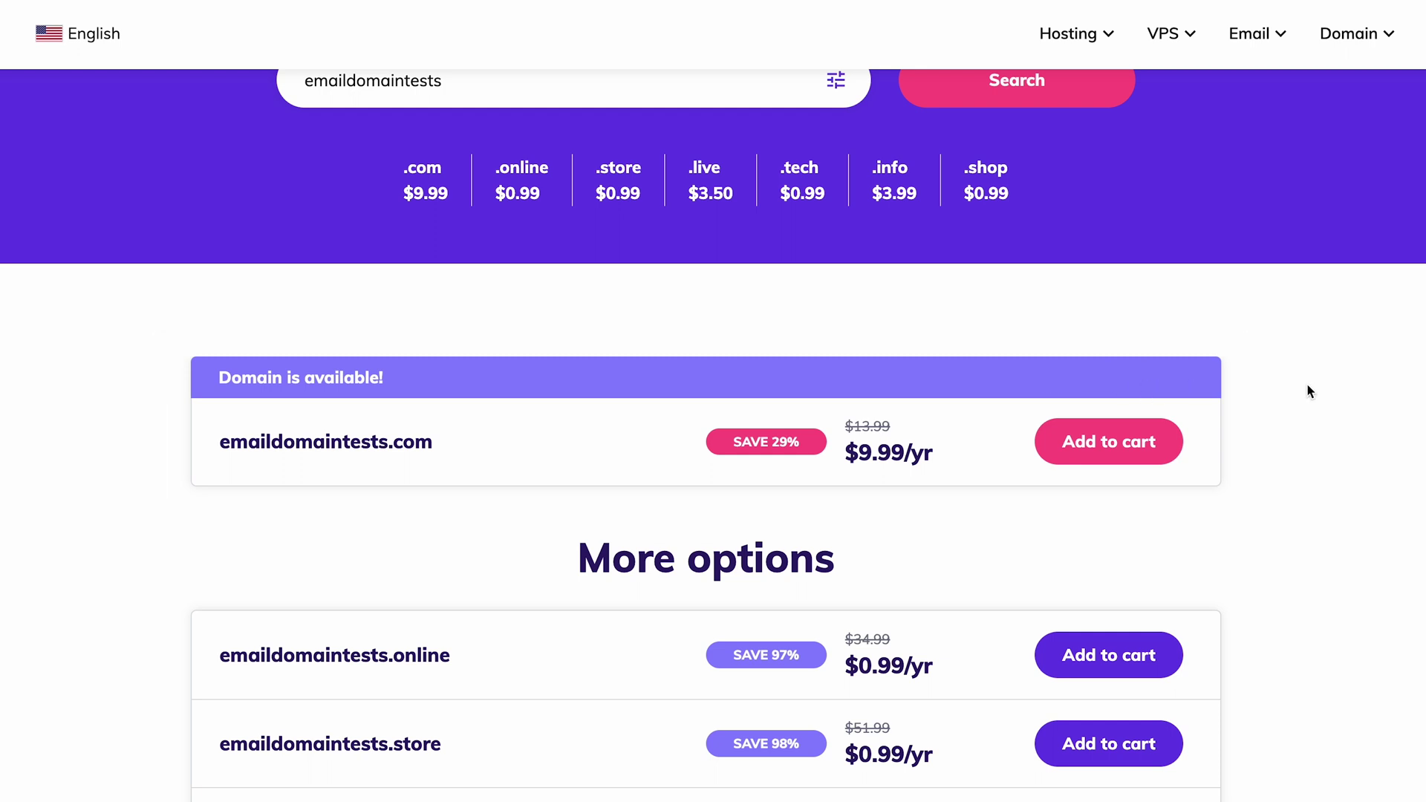
scroll(1310, 391, "down", 3)
scroll(1311, 392, "down", 1)
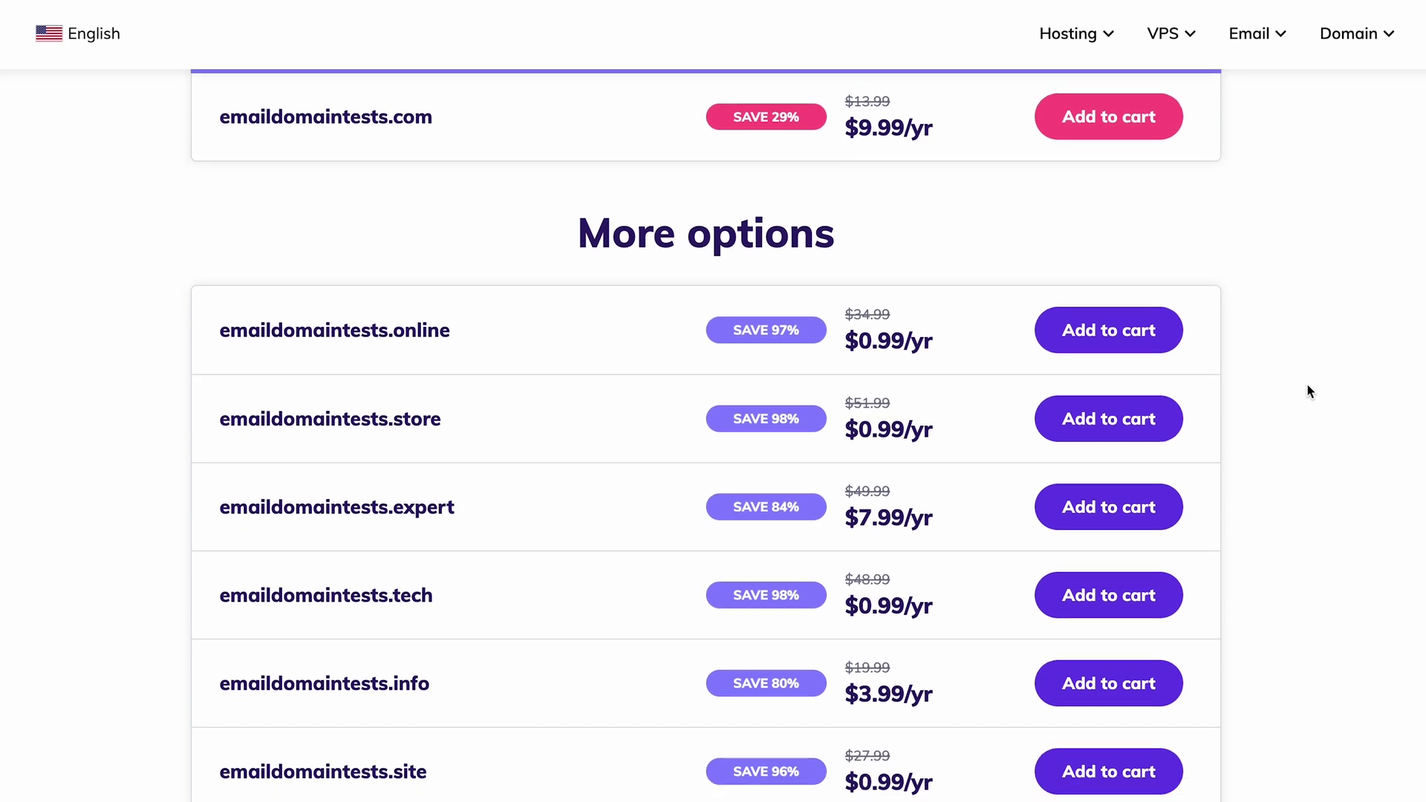
scroll(1310, 392, "down", 1)
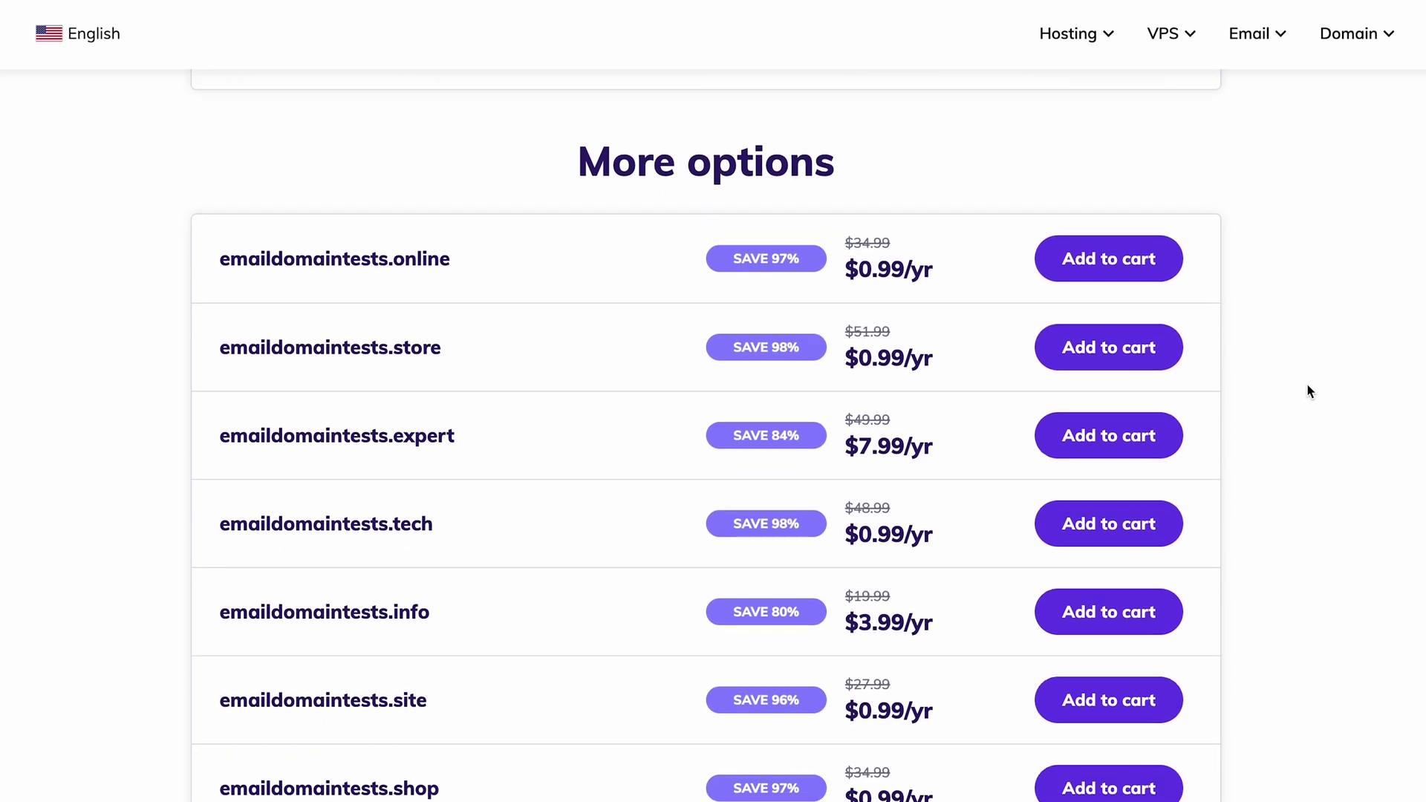
scroll(1310, 391, "up", 2)
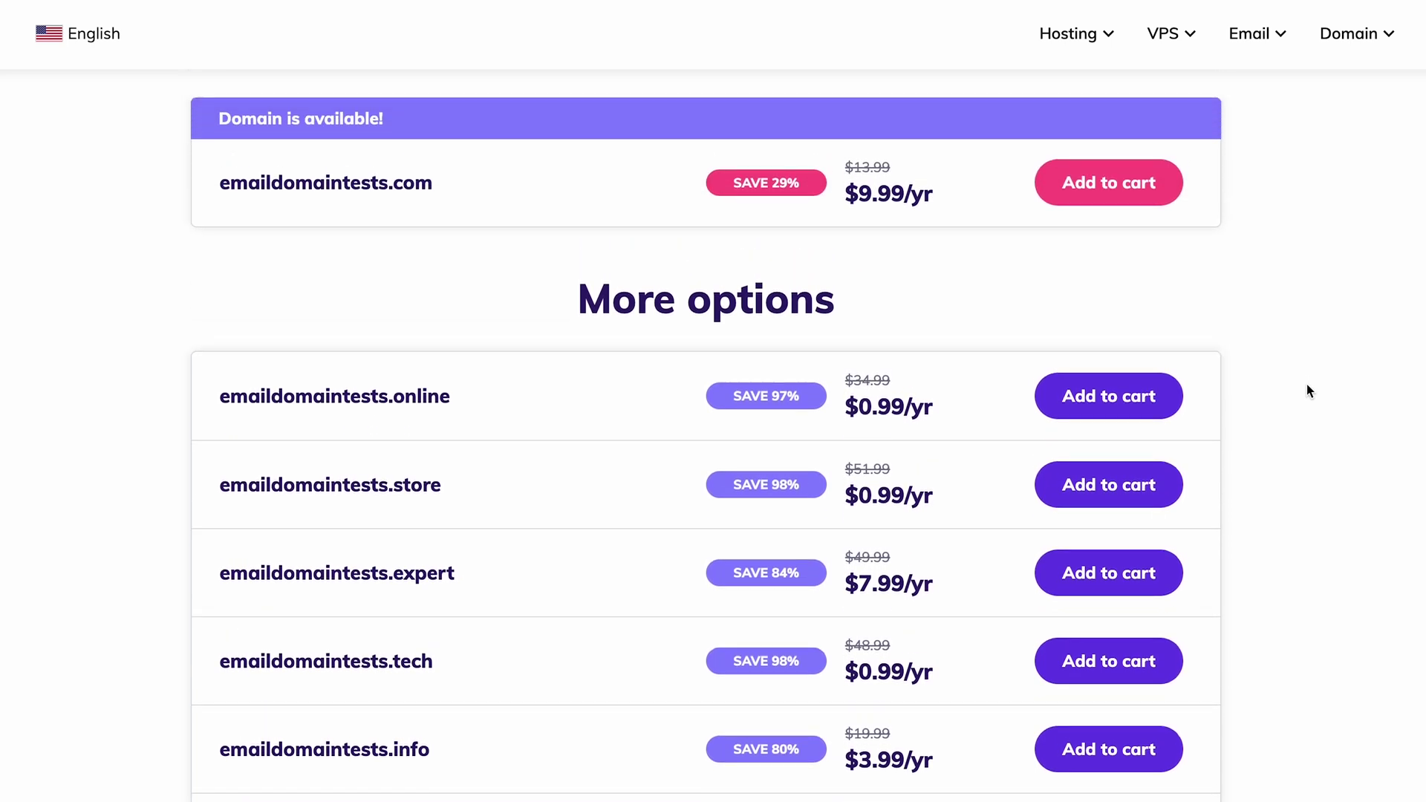
left_click(1144, 401)
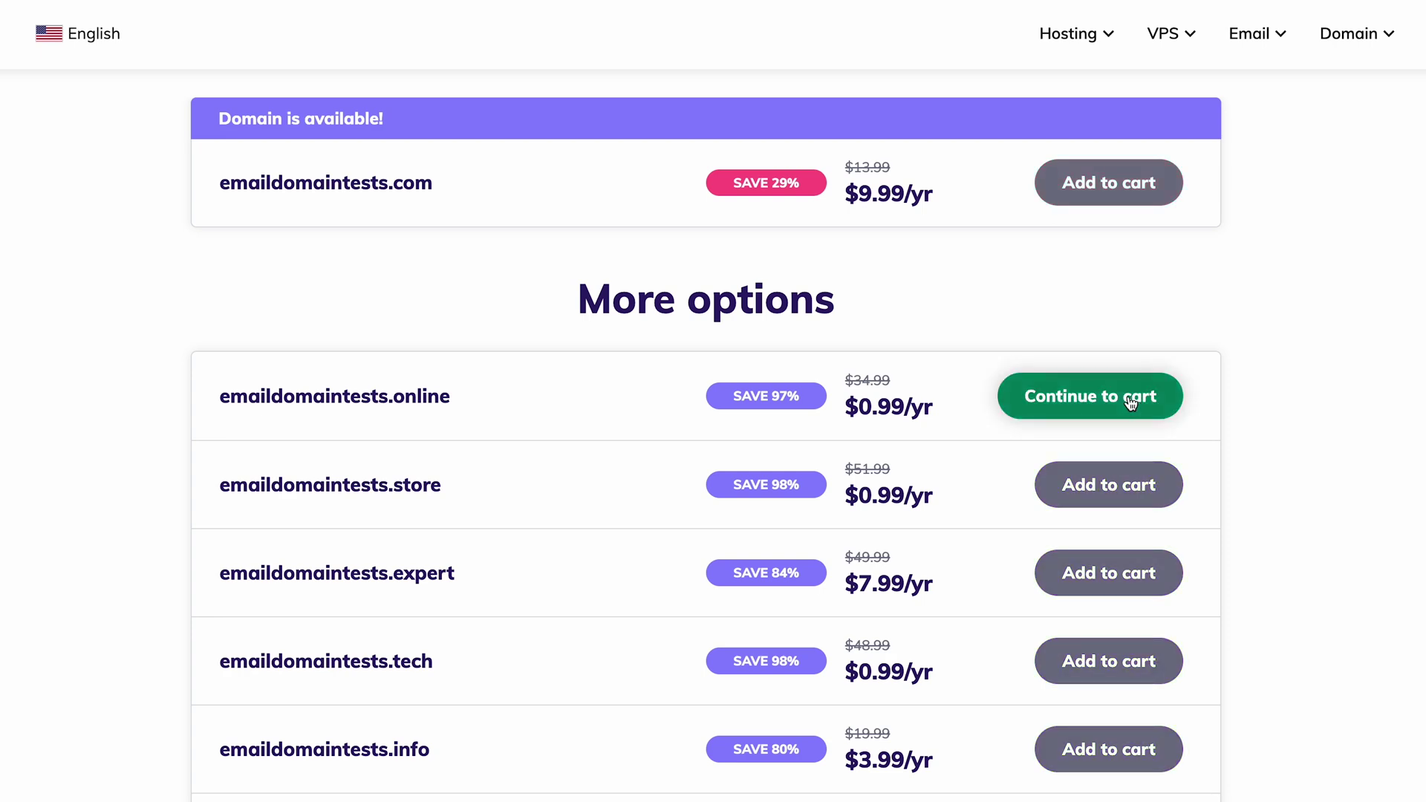
left_click(1130, 402)
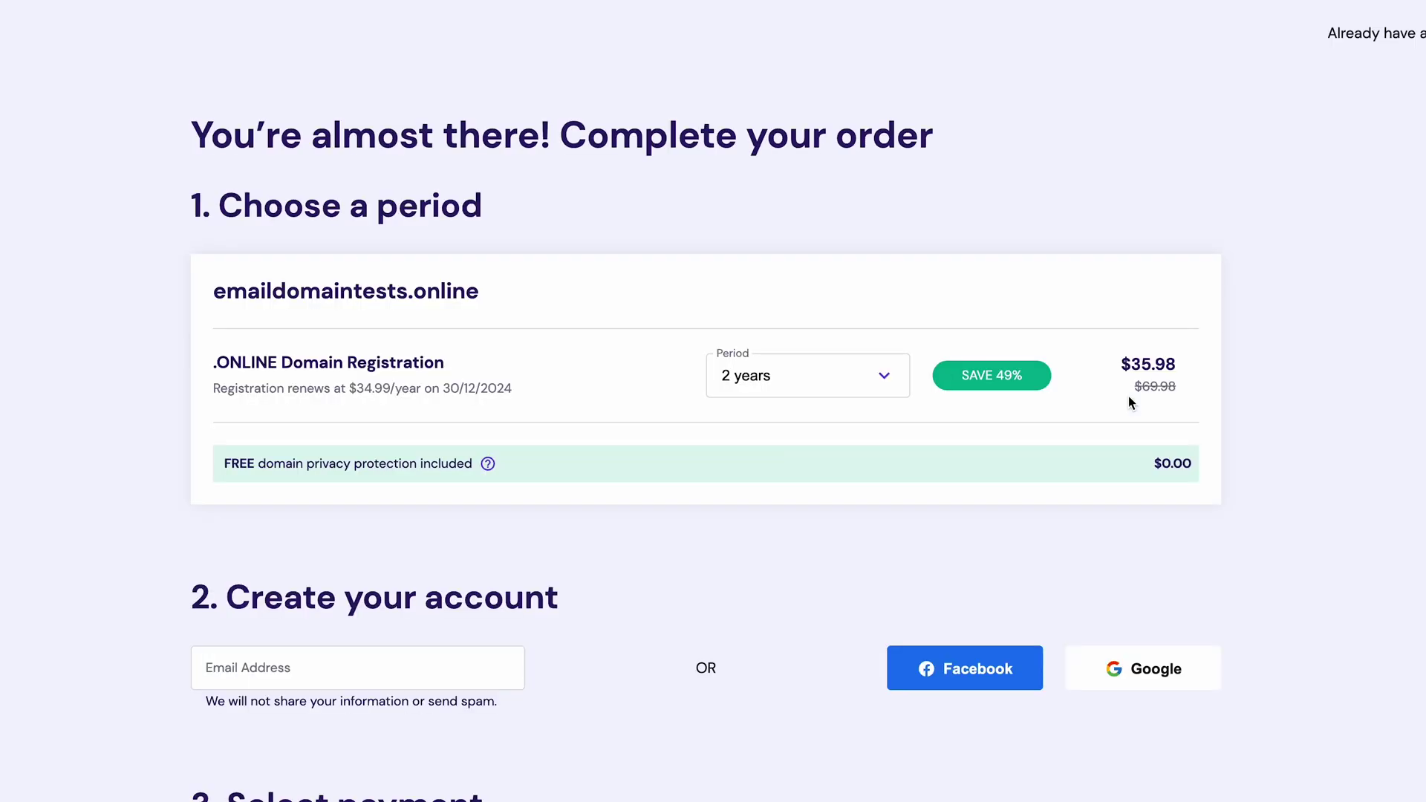
Step: Change the domain registration period to 1 year
left_click(879, 386)
left_click(848, 414)
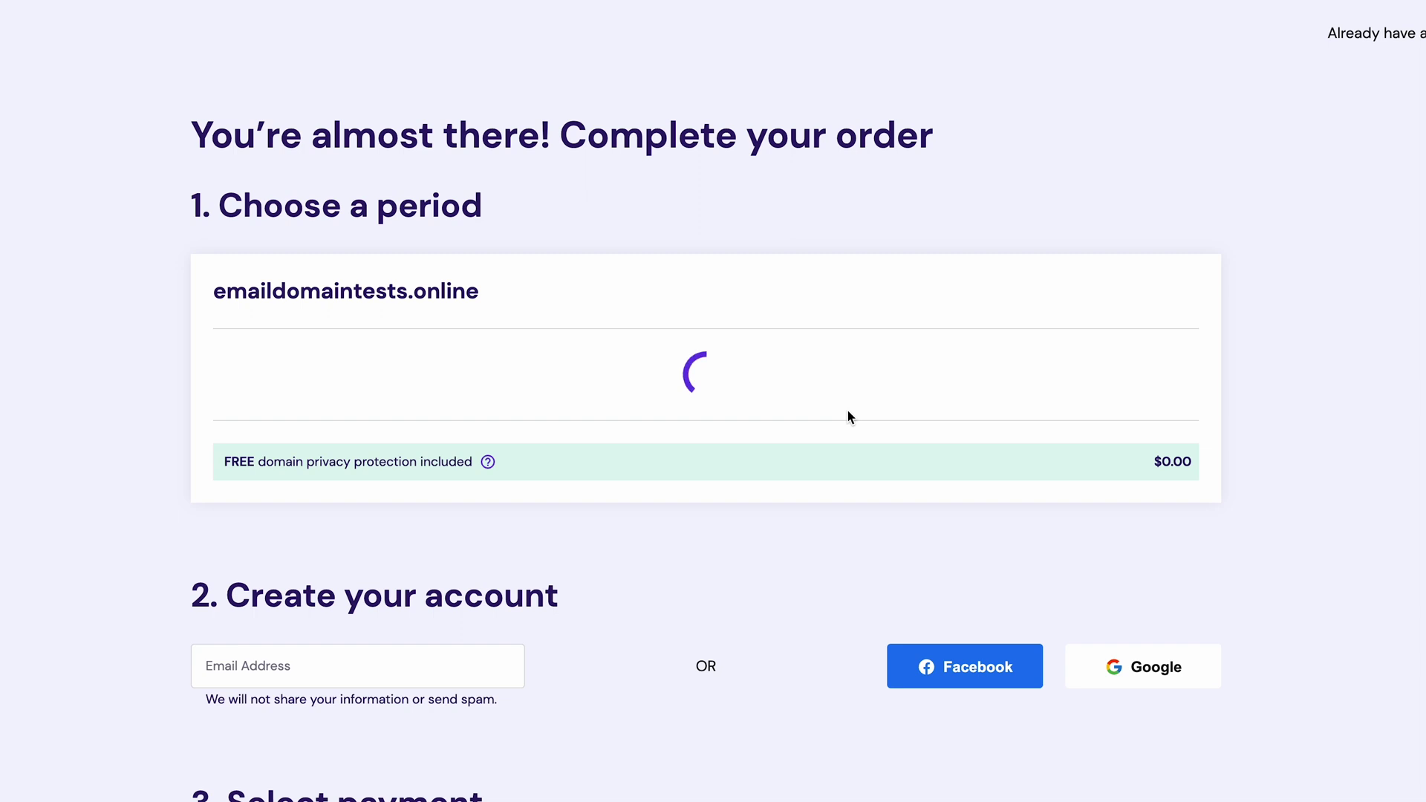
scroll(836, 486, "down", 1)
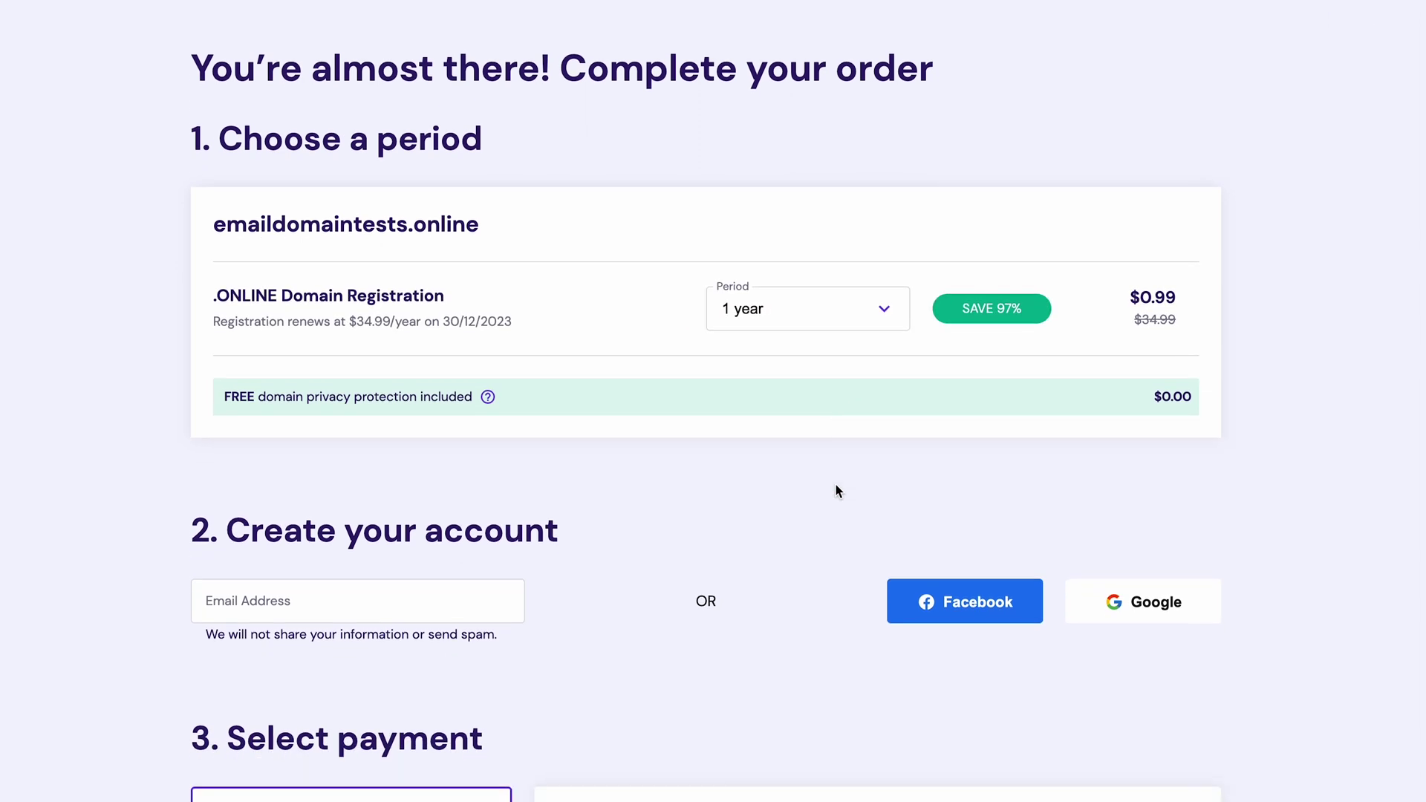
scroll(836, 490, "down", 7)
scroll(661, 372, "down", 4)
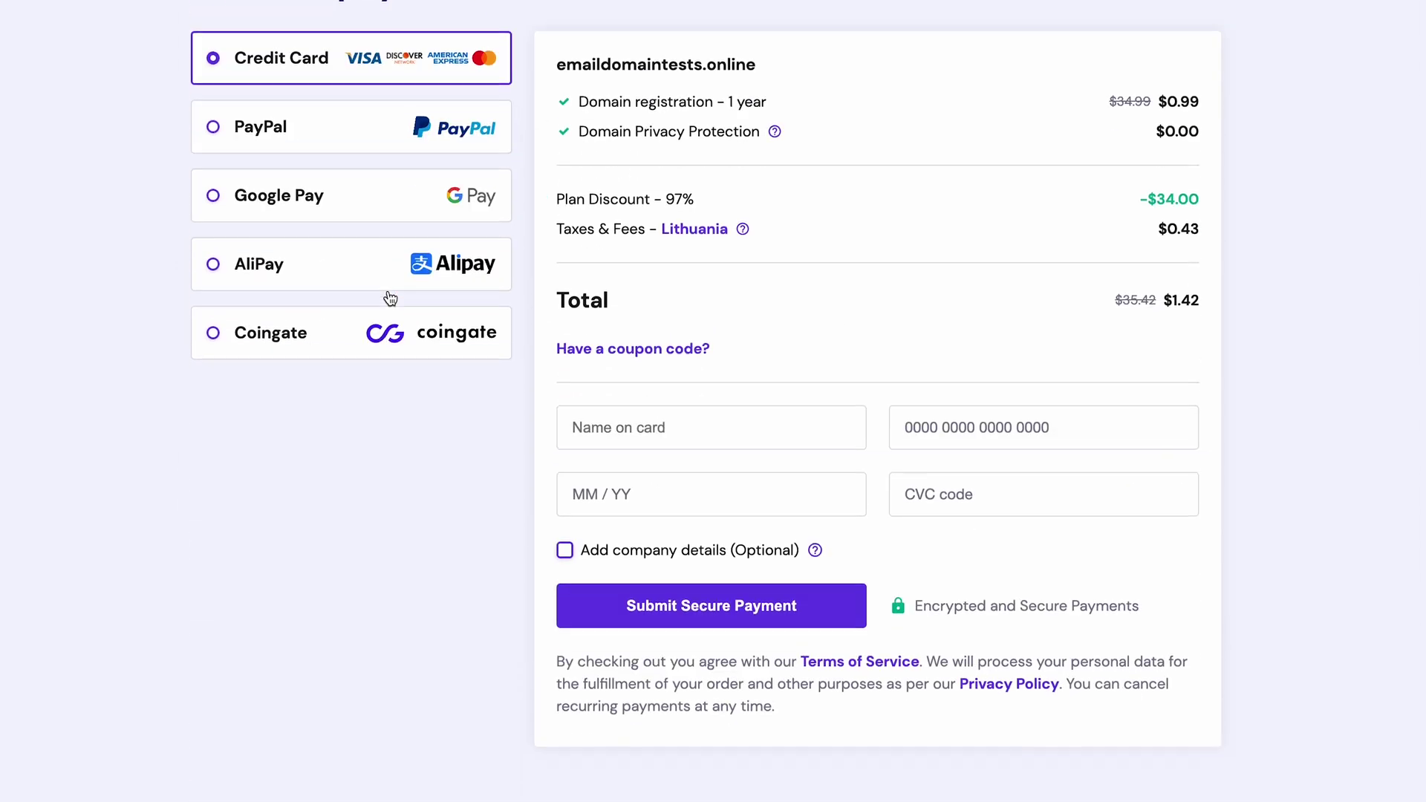
Step: Fill in the cardholder name and card number in the payment form
left_click(719, 388)
type("test test")
key("Tab")
type("12312312312312312312")
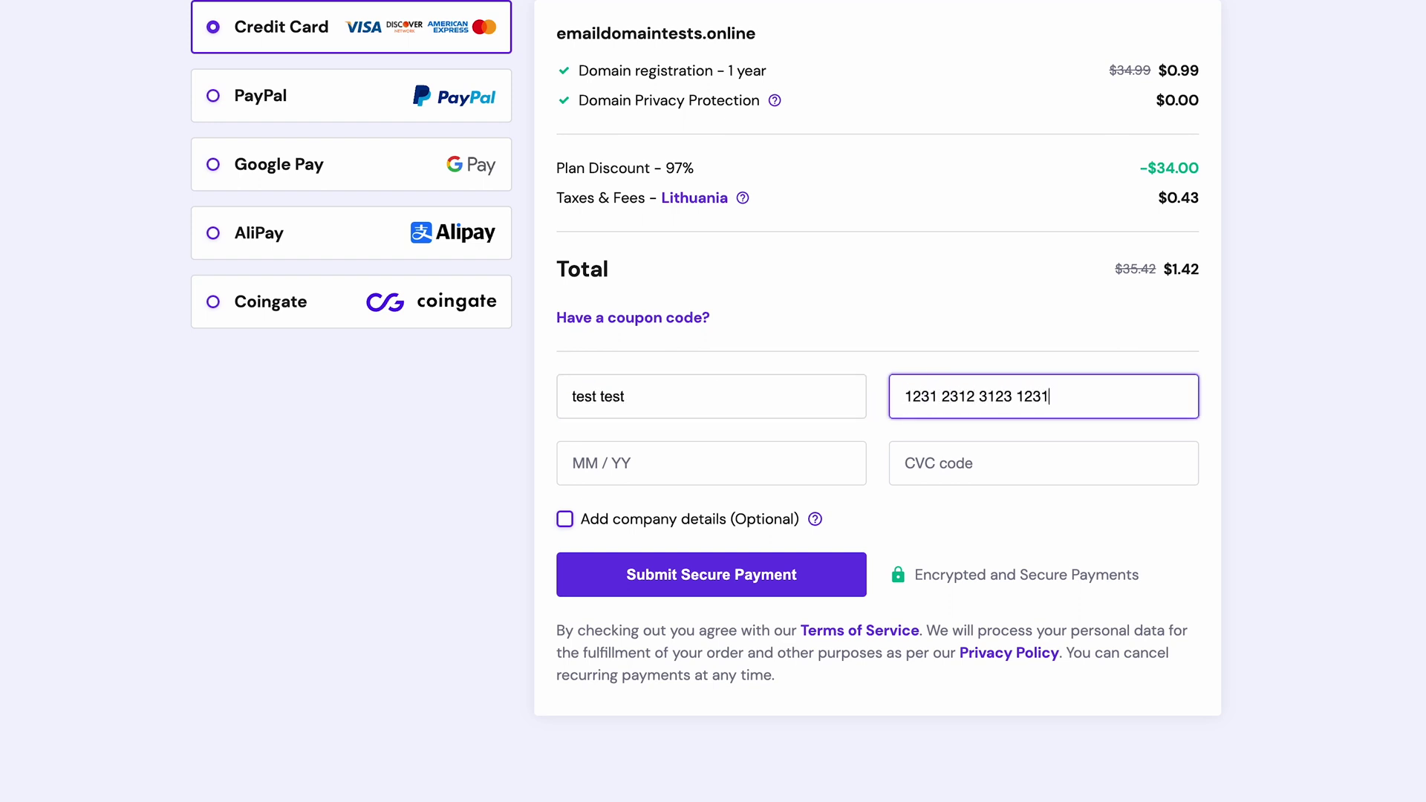
left_click(697, 457)
Step: Complete the card expiry and CVC, set country to United States of America, and continue
type("12311231")
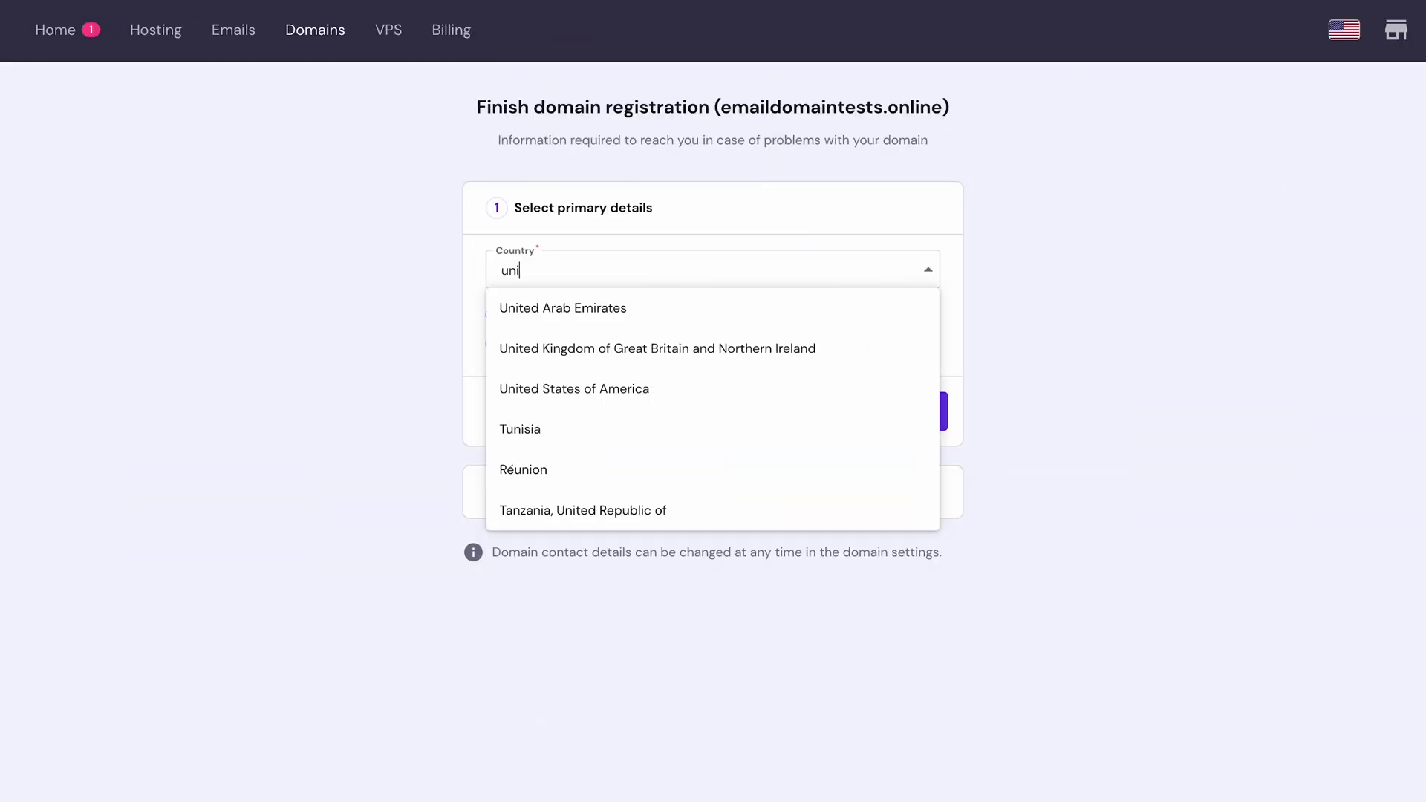
type("ted")
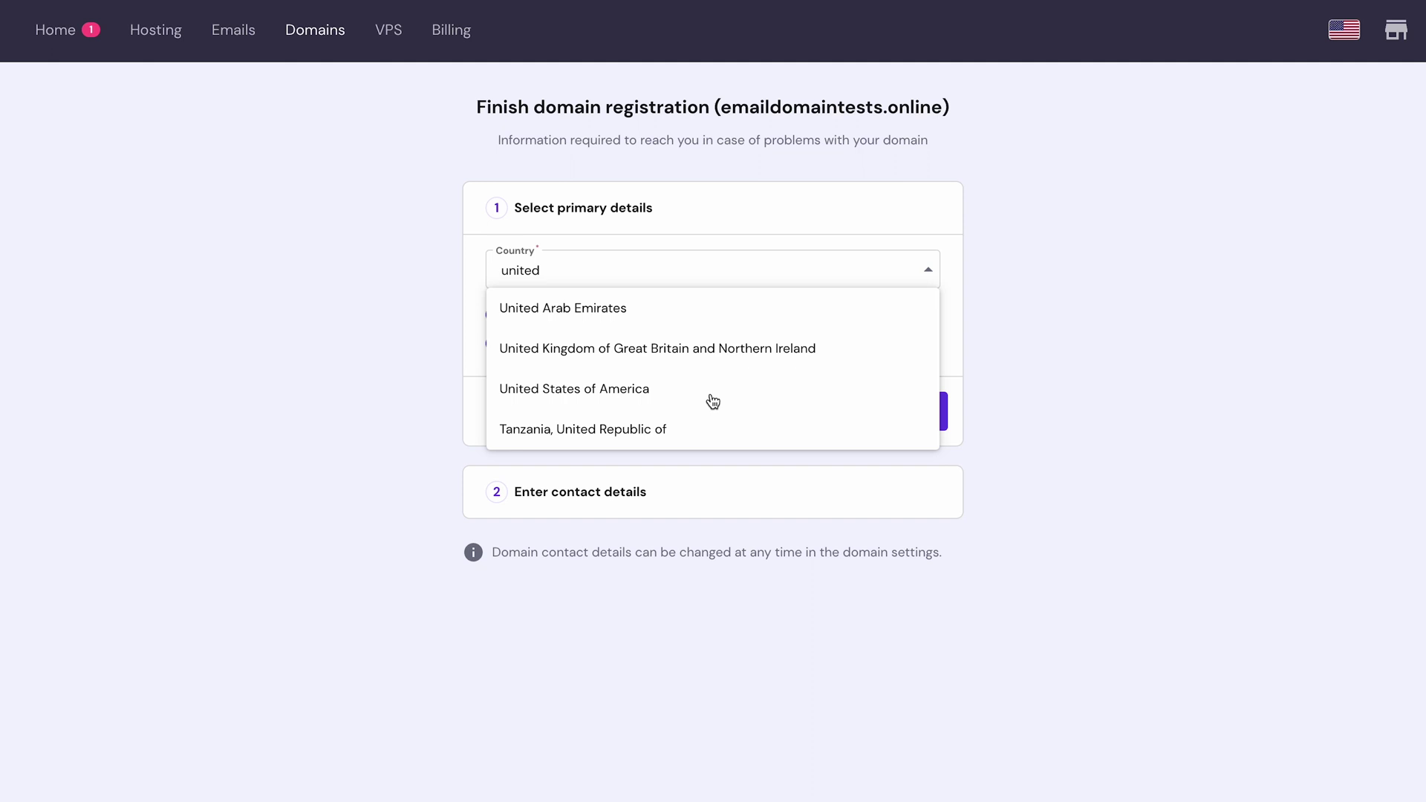
left_click(714, 399)
left_click(914, 415)
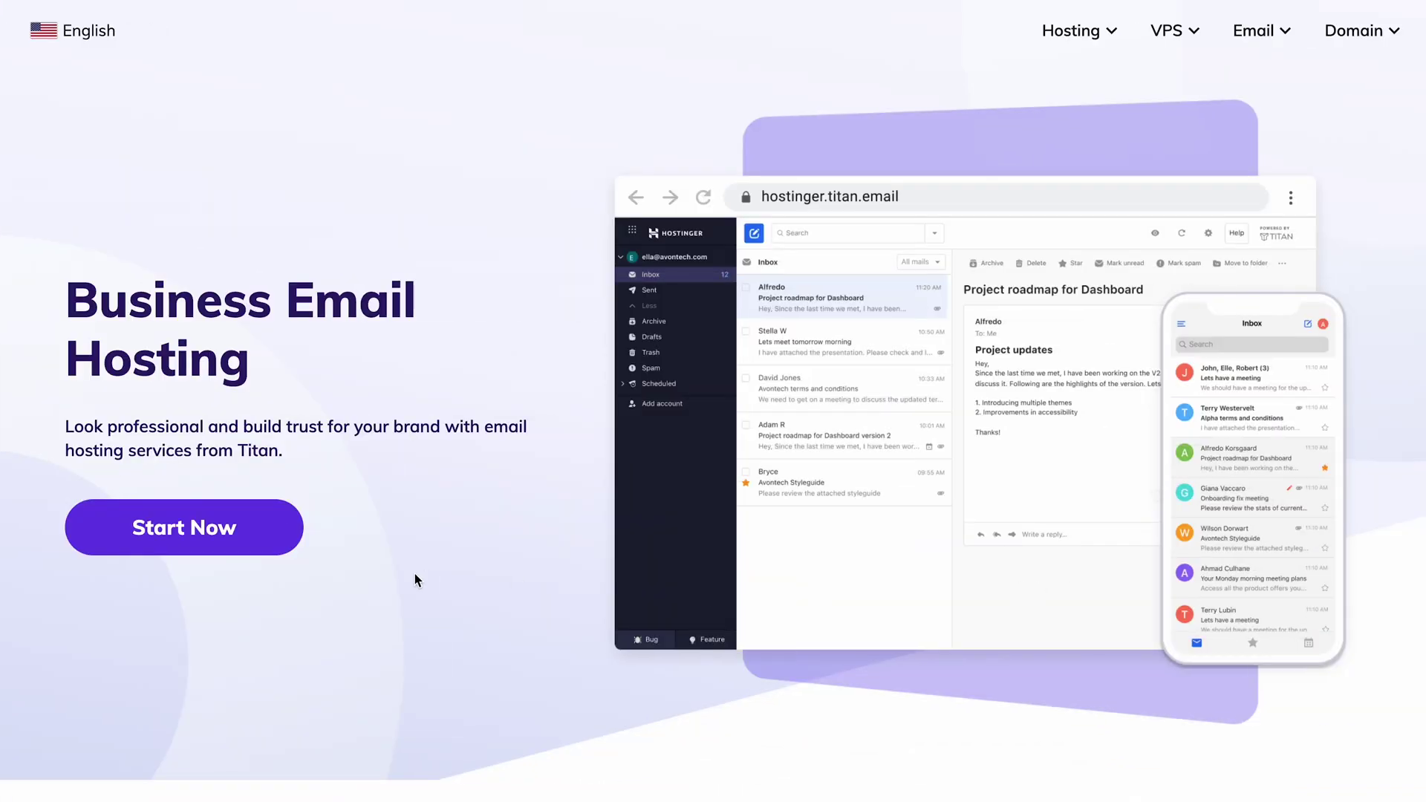
Step: Scroll through the Business Email and Enterprise Email pricing cards to compare their features
scroll(414, 575, "down", 5)
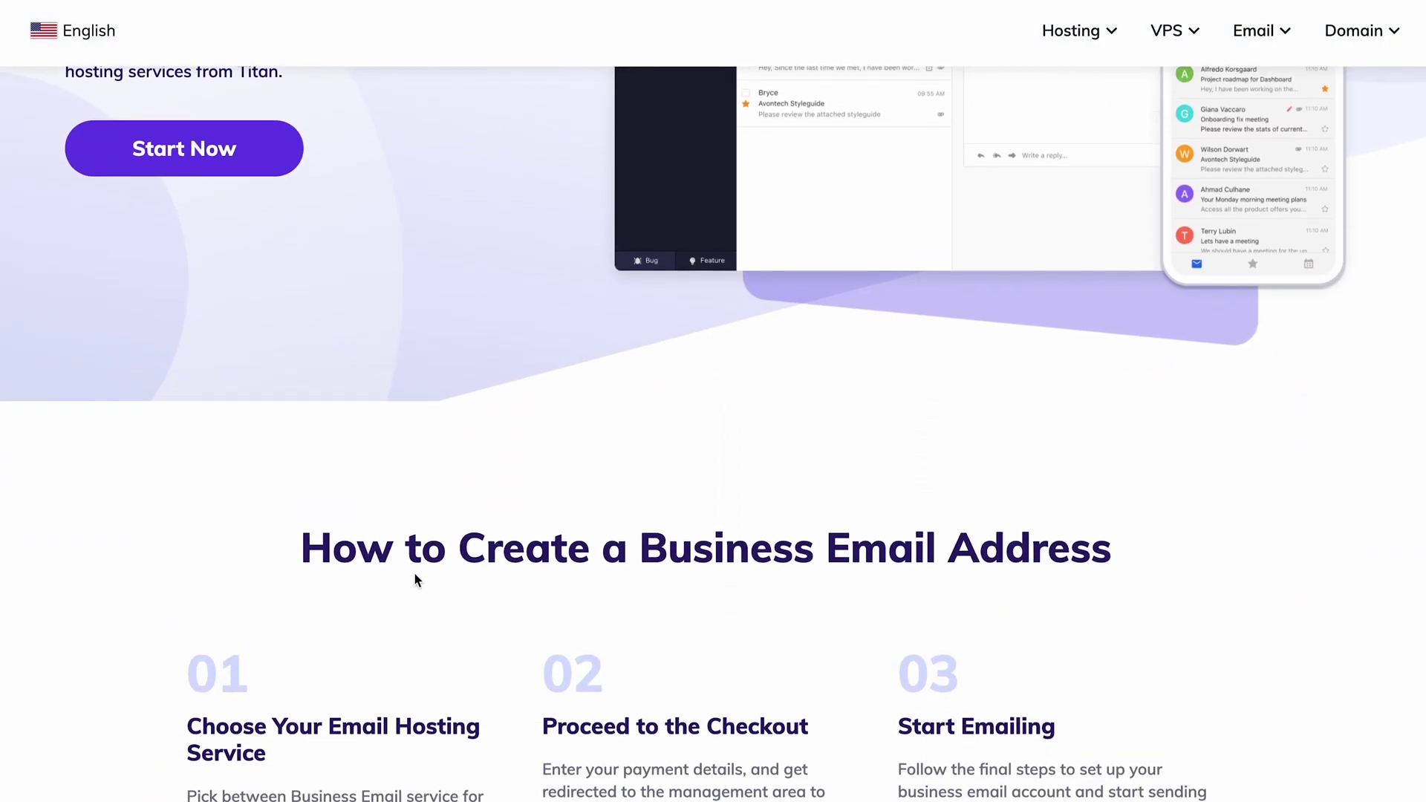
scroll(414, 574, "down", 12)
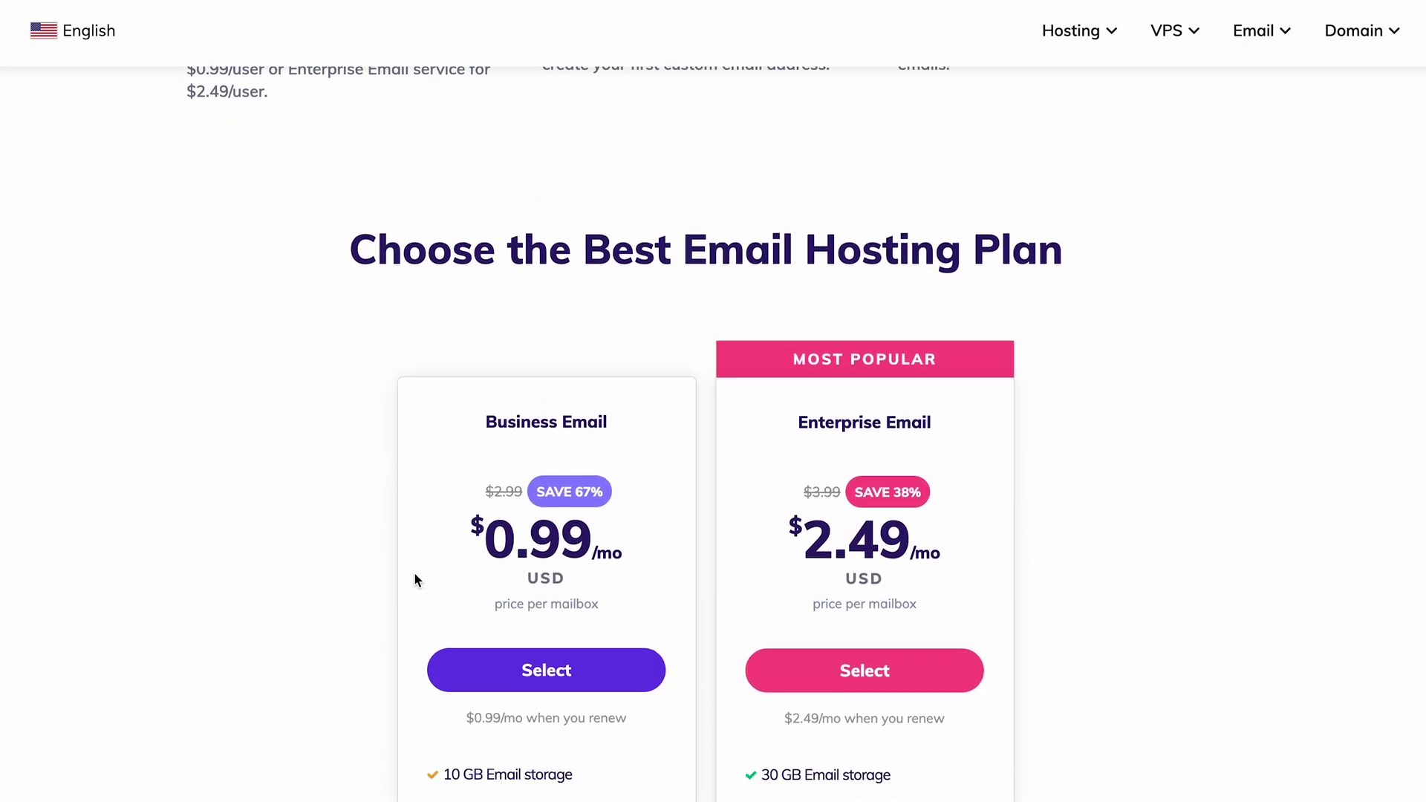
scroll(414, 579, "down", 1)
scroll(414, 573, "up", 1)
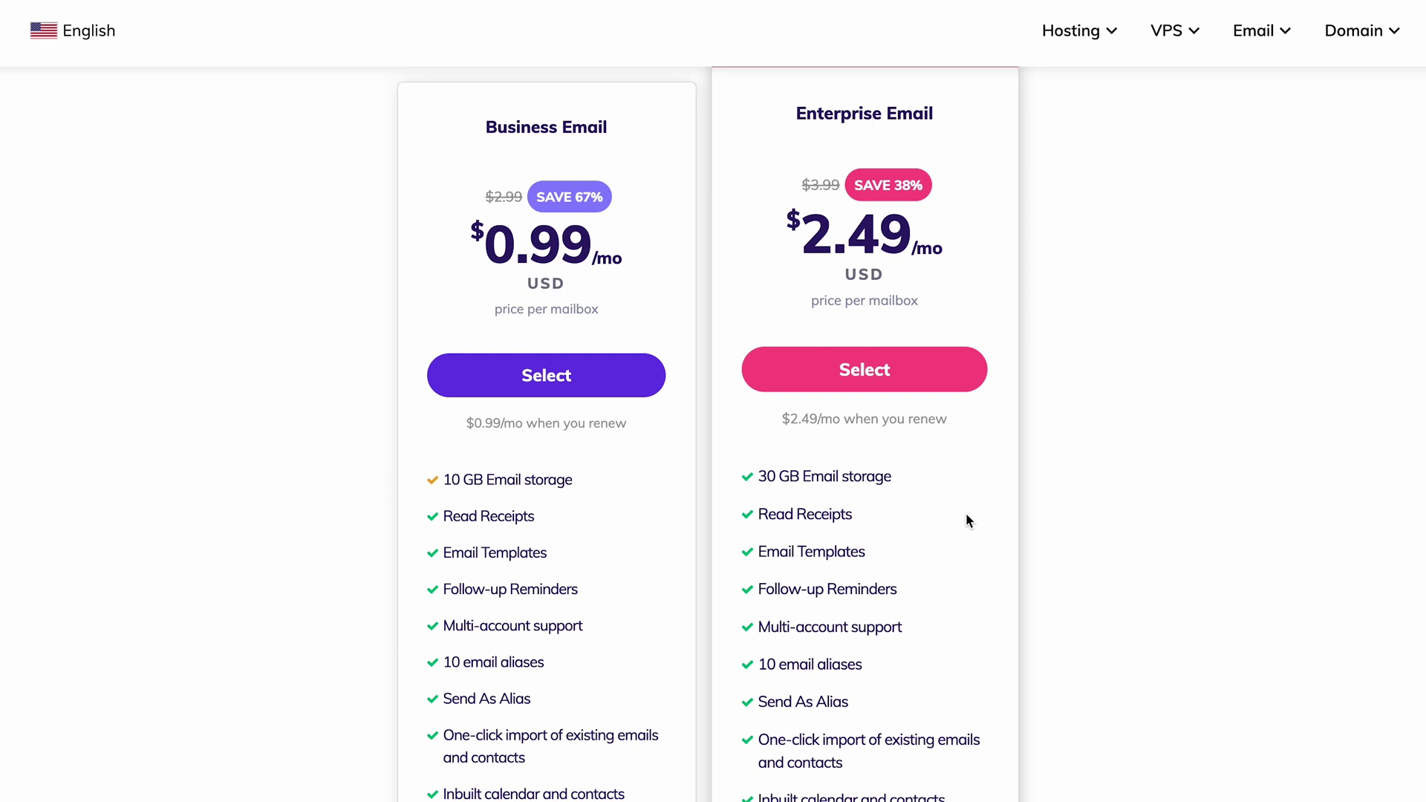
scroll(965, 520, "down", 3)
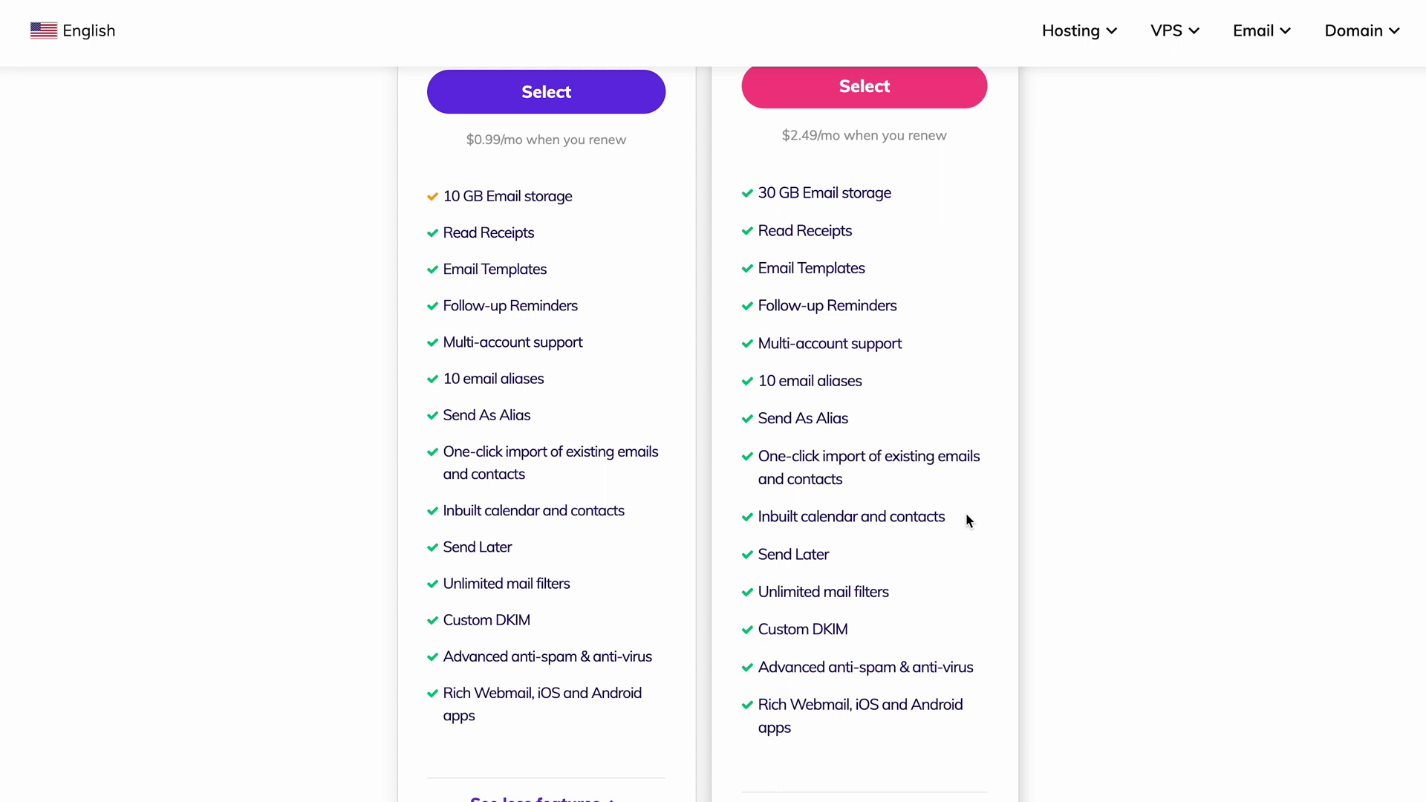
scroll(967, 520, "up", 3)
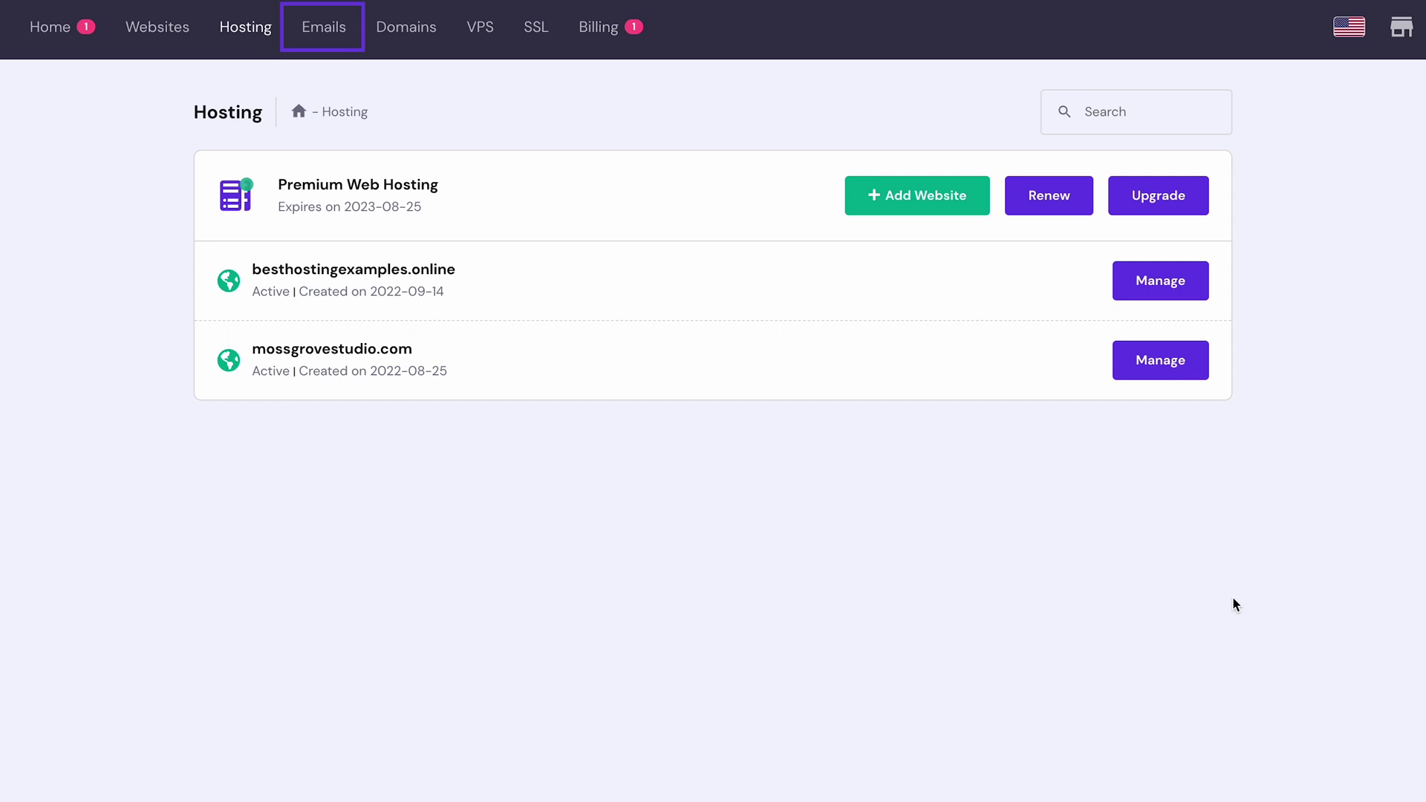
Step: Go to the mossgrovestudio.com email accounts and start a new account
left_click(336, 43)
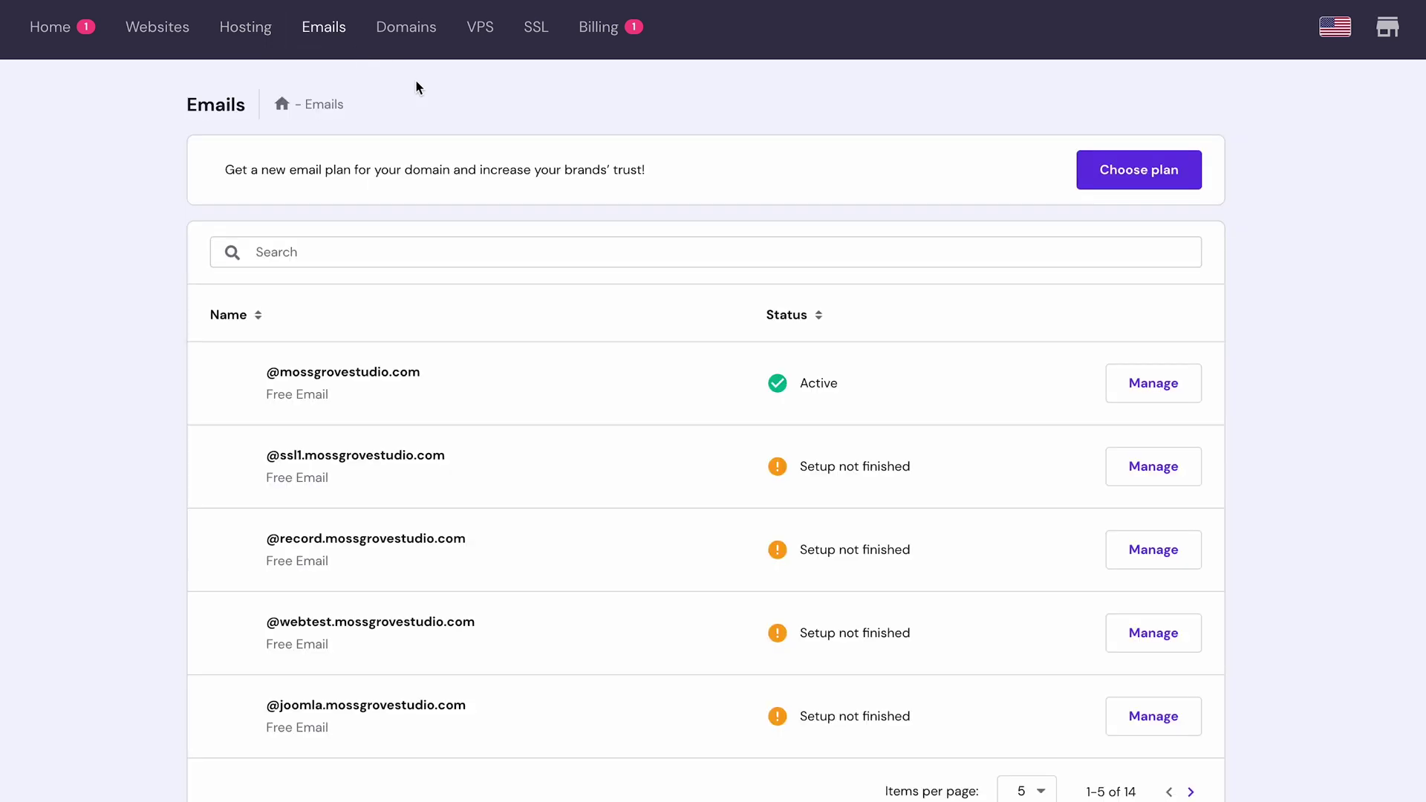
left_click(1155, 385)
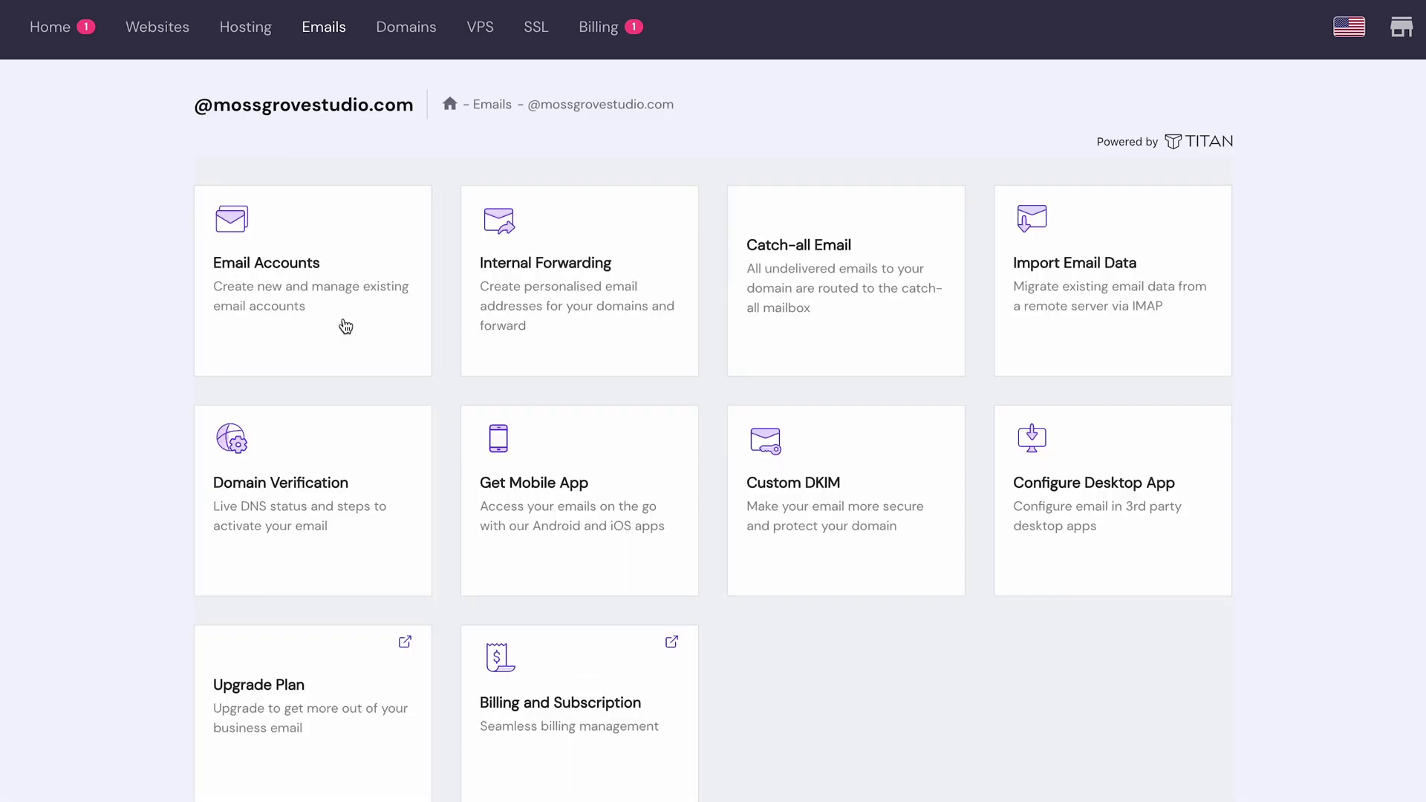
left_click(344, 322)
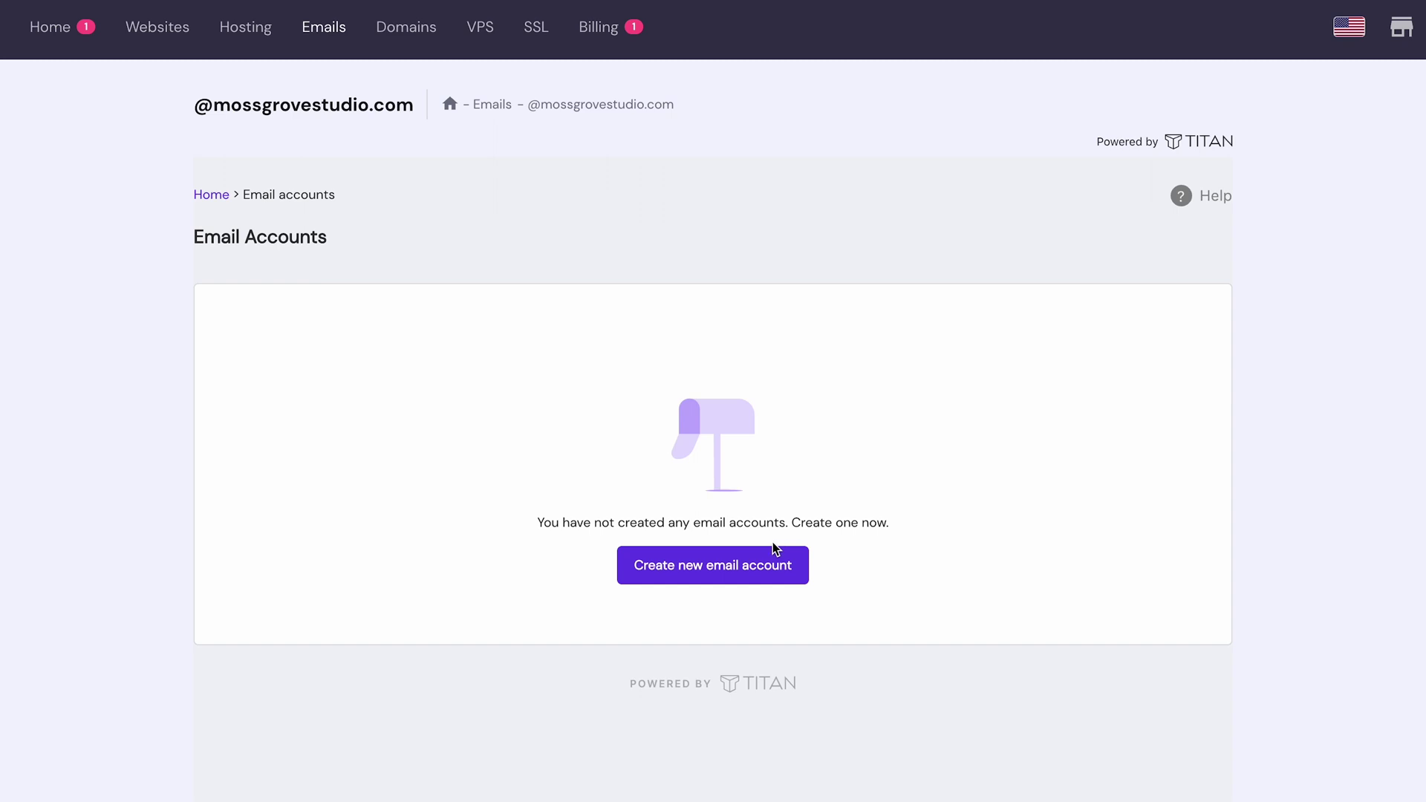
left_click(766, 570)
Step: Create the 'example' mailbox with an automatically generated password
left_click(289, 343)
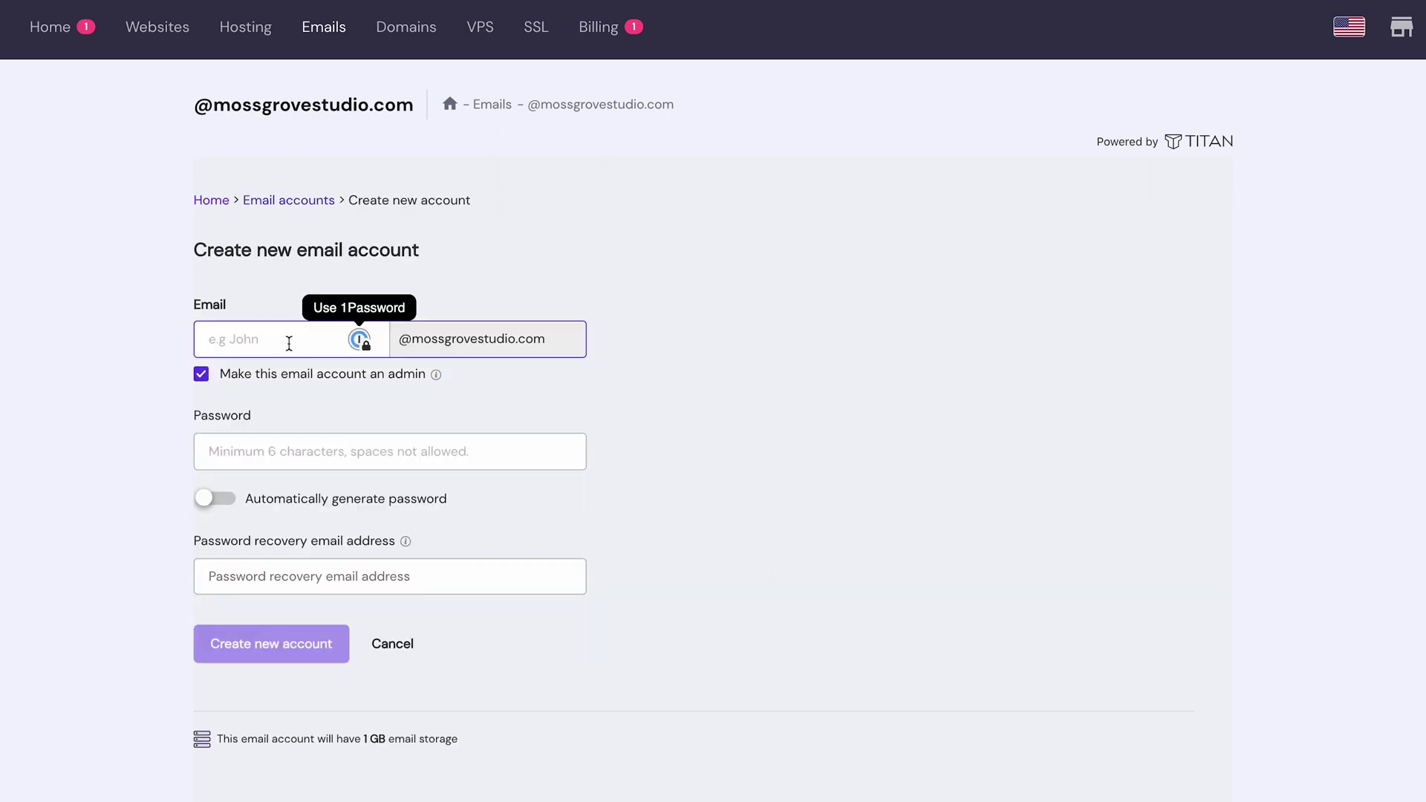
type("example")
key("Tab")
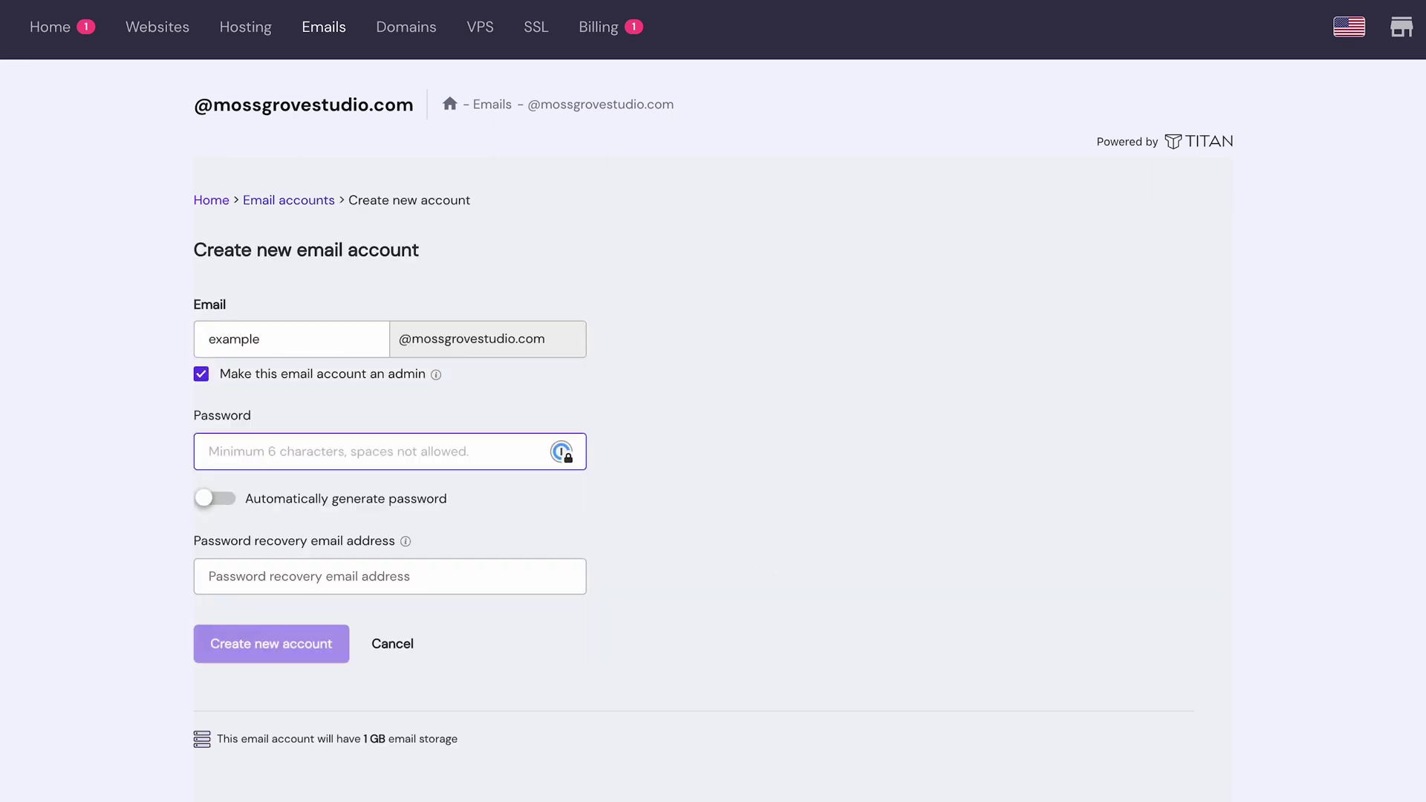
left_click(212, 498)
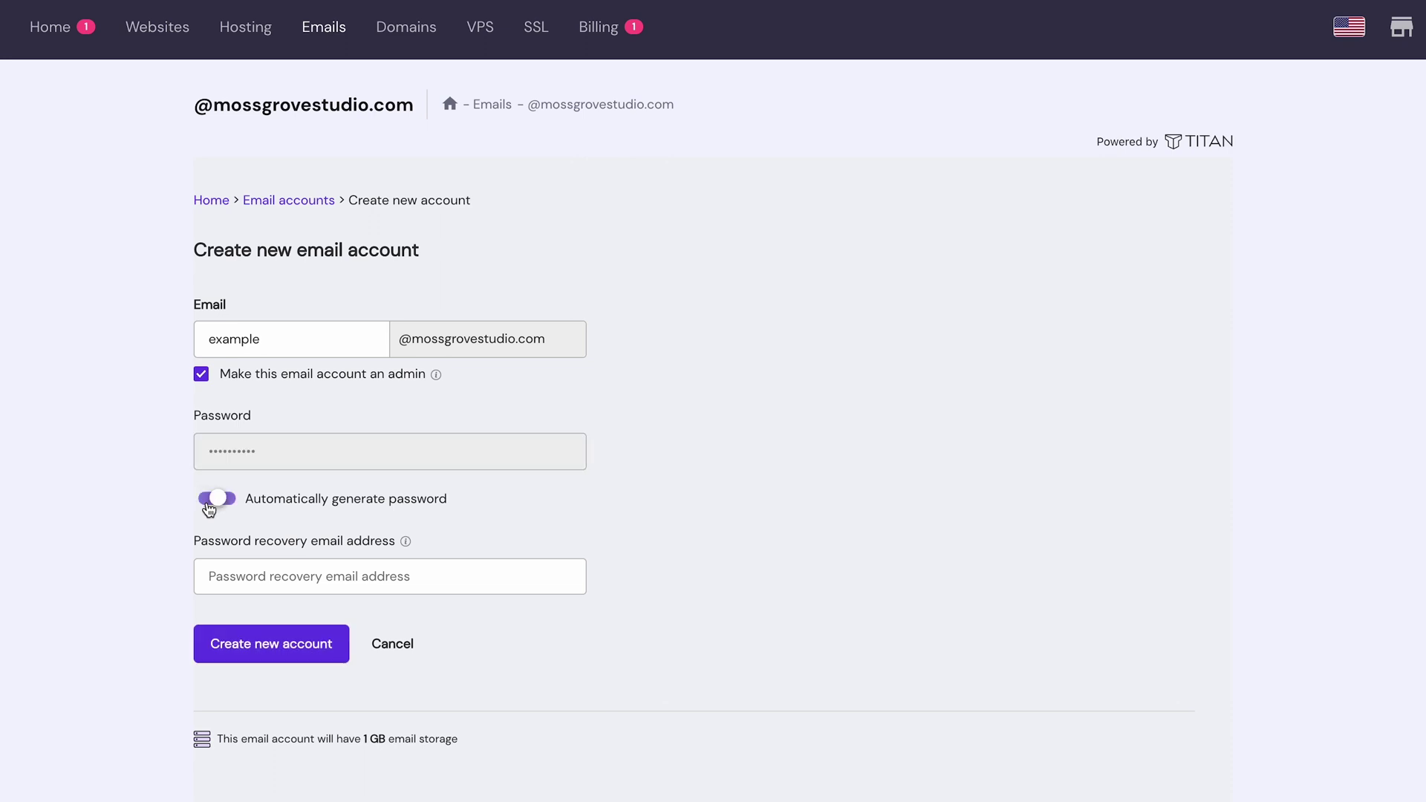
left_click(251, 573)
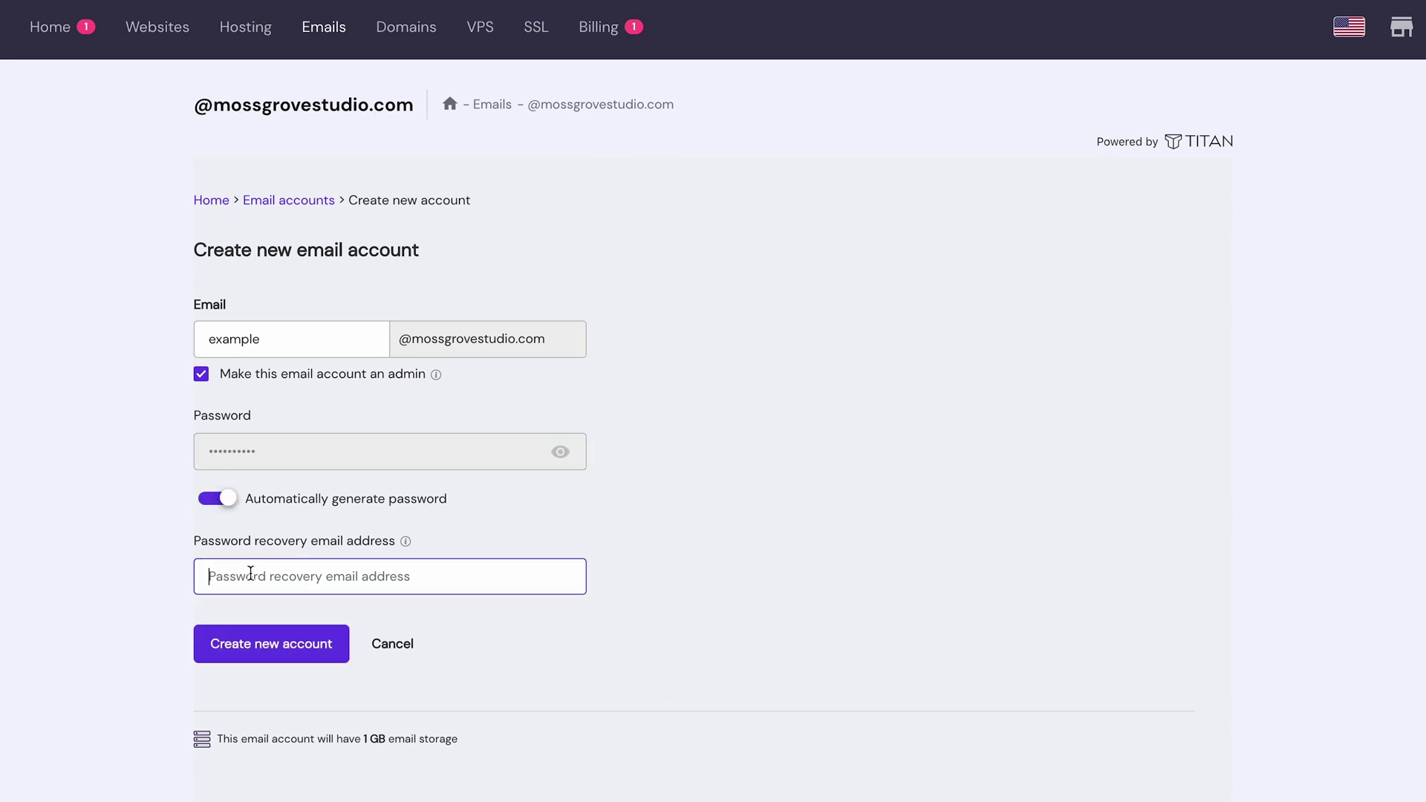
left_click(258, 644)
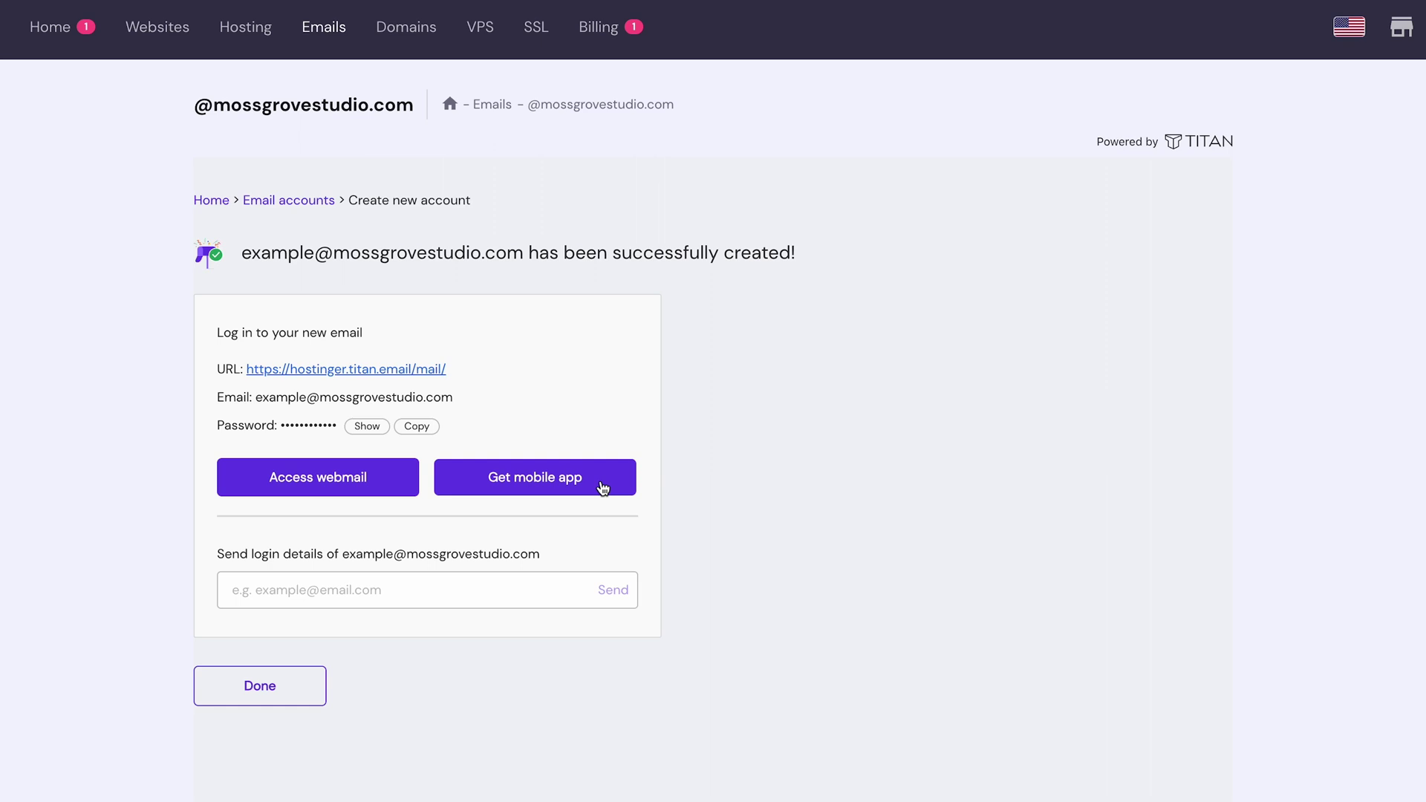
Step: Close the success page and bring up the webmail settings menu
left_click(296, 699)
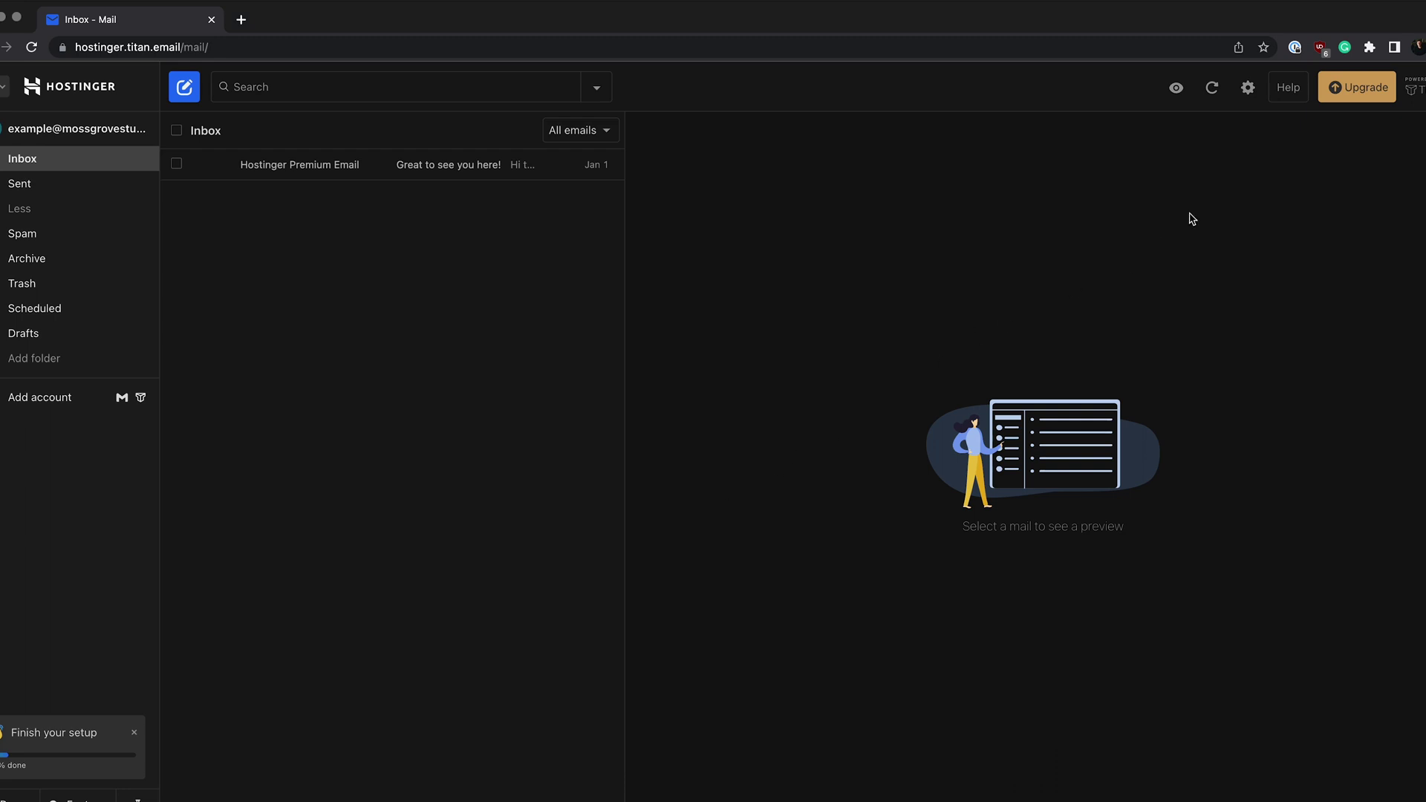
left_click(1248, 88)
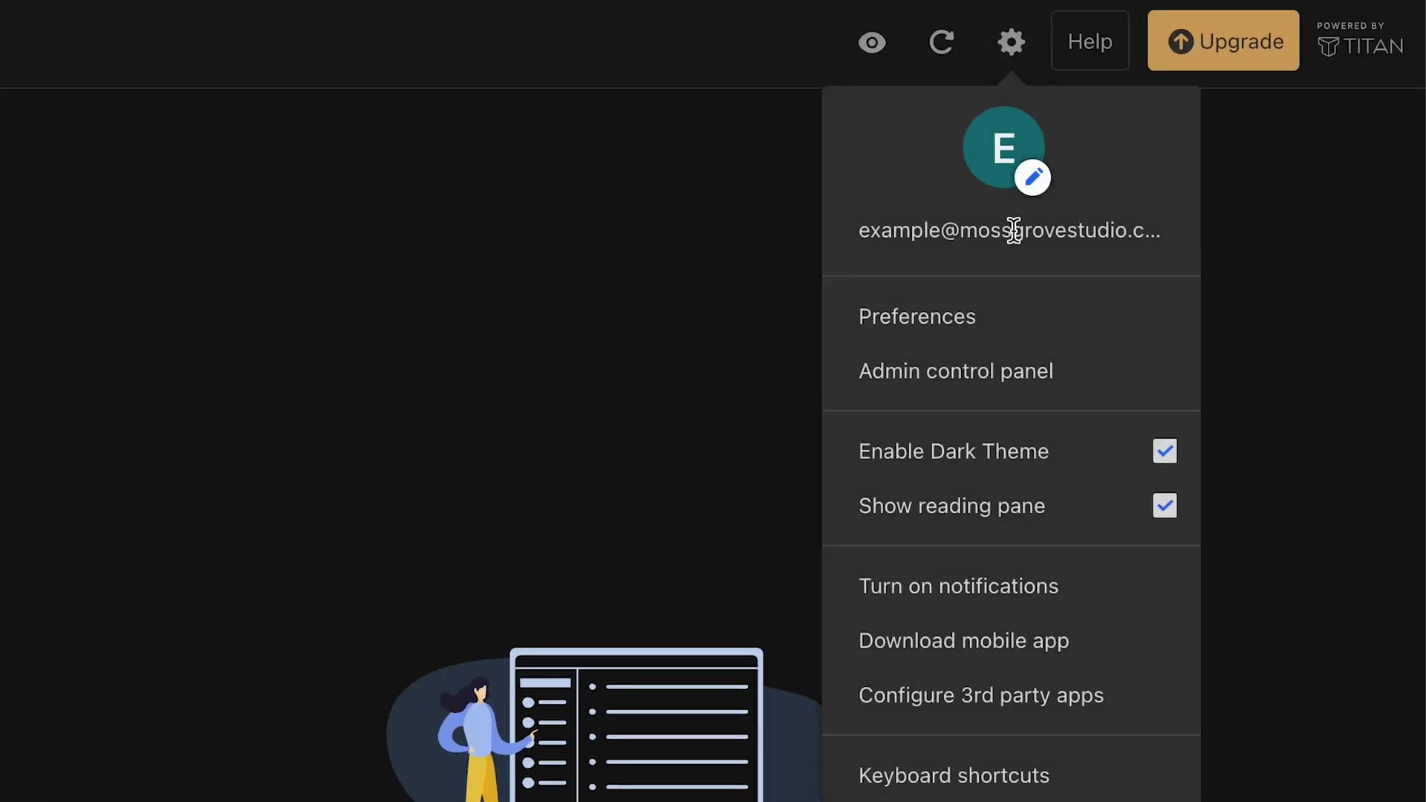
Step: Save a signature named 'Name' with the sender's name, Hostinger Academy and Video Creator
left_click(993, 322)
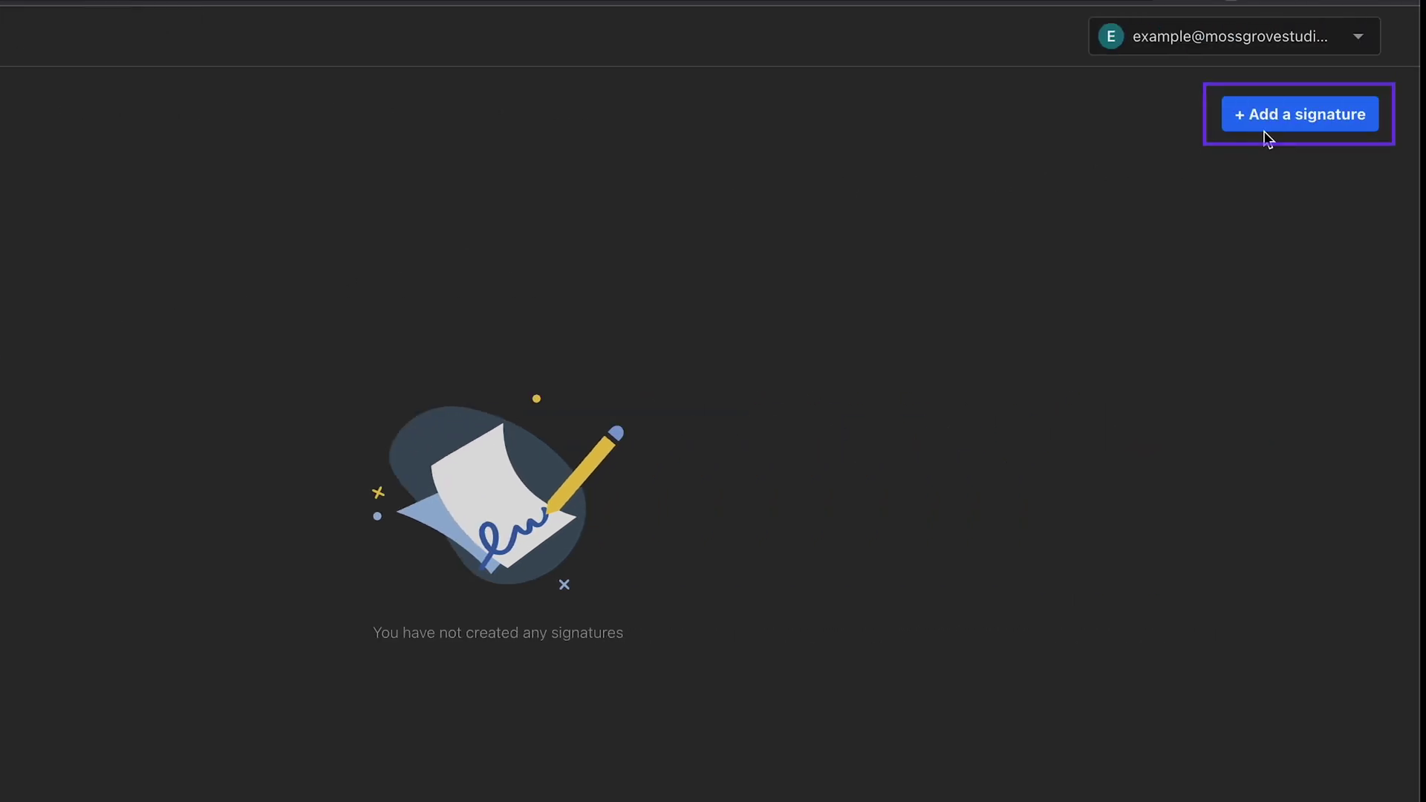
left_click(1280, 129)
left_click(662, 192)
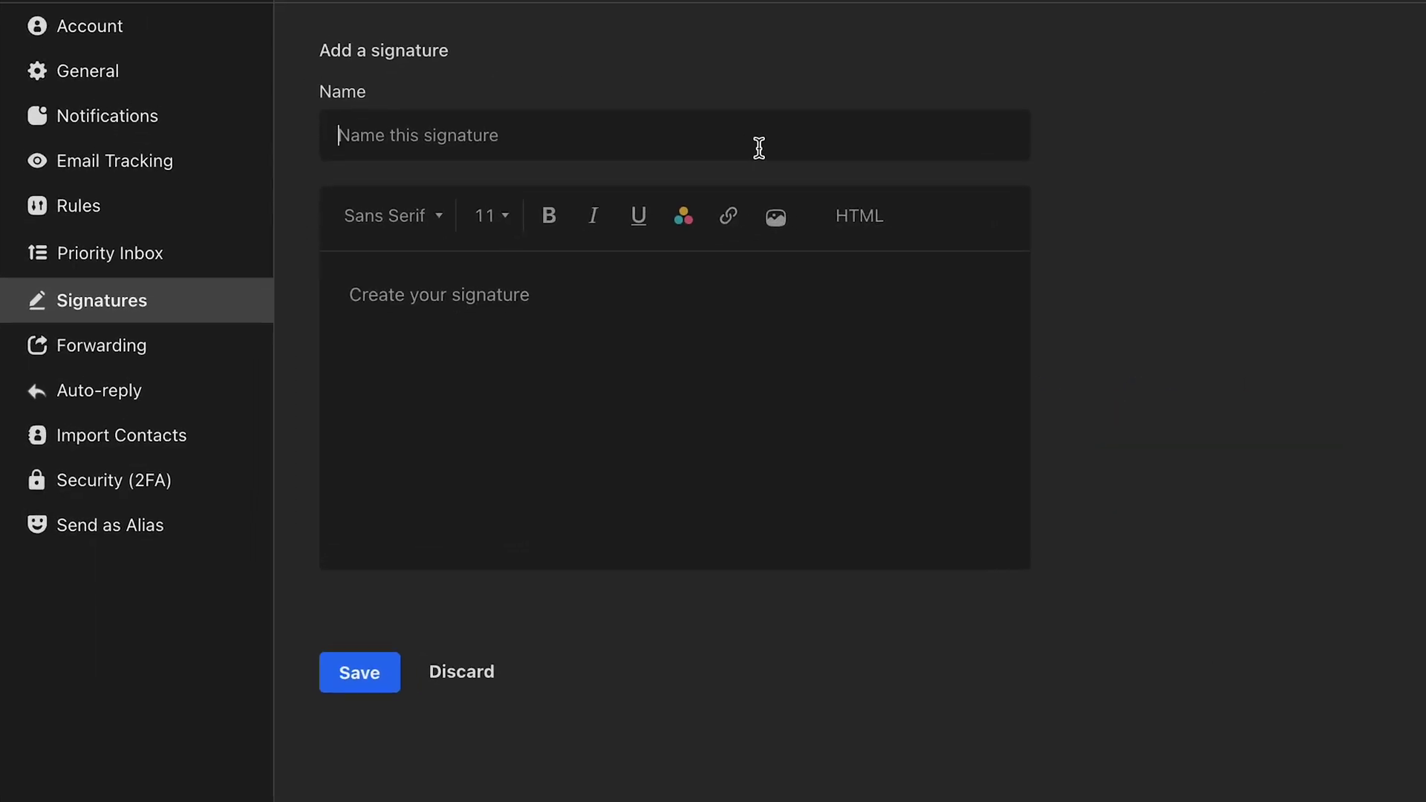
type("Name")
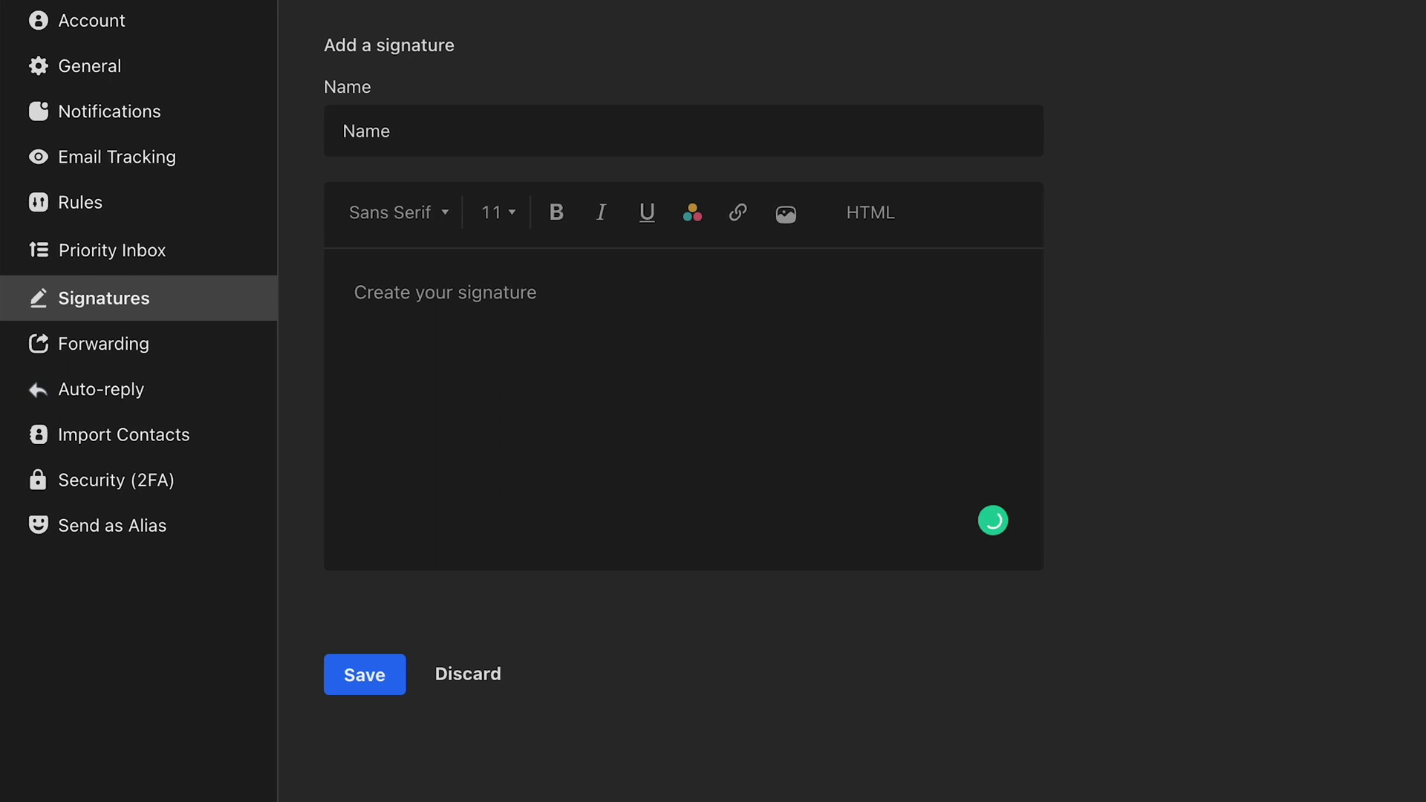
left_click(354, 292)
type("Vaidotas ")
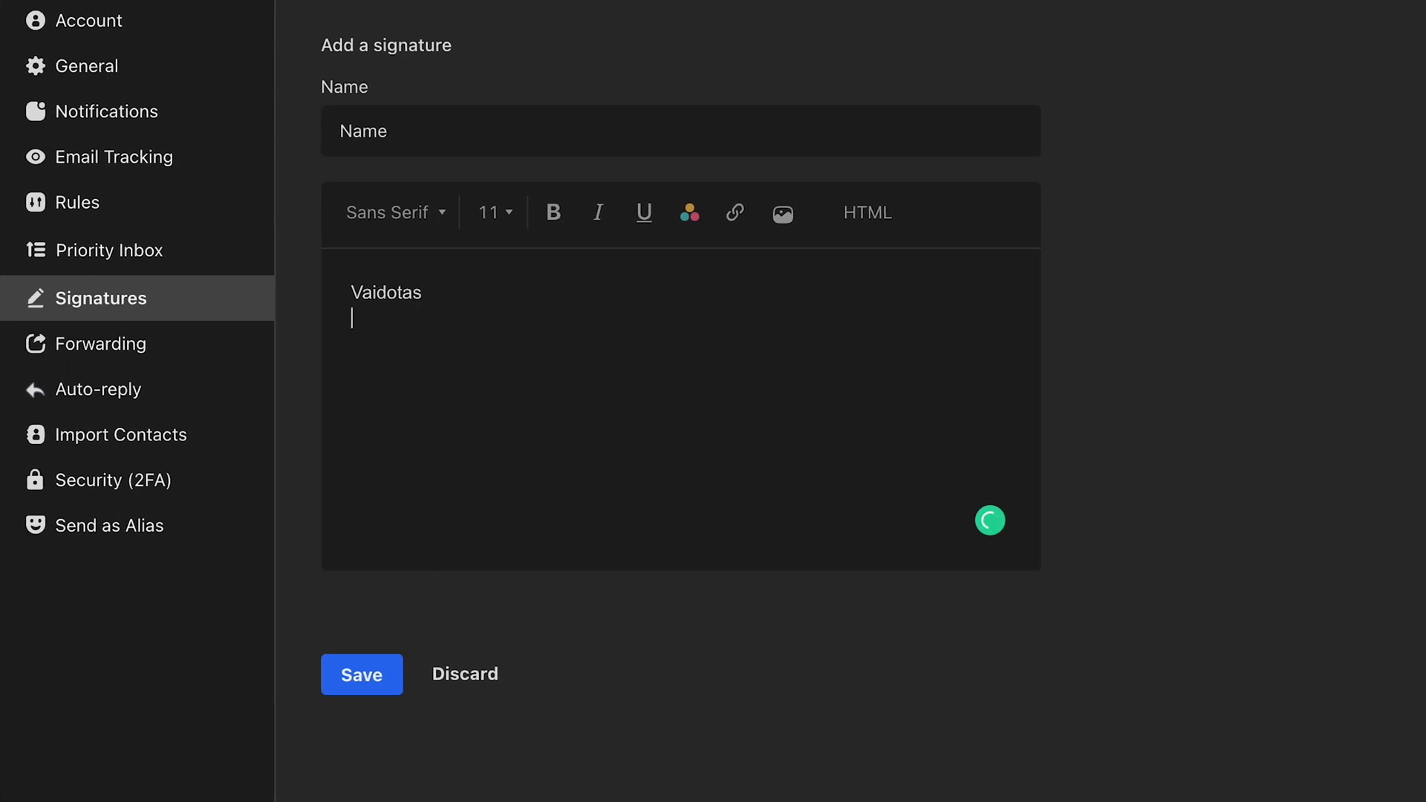
type("Hostinger Academ")
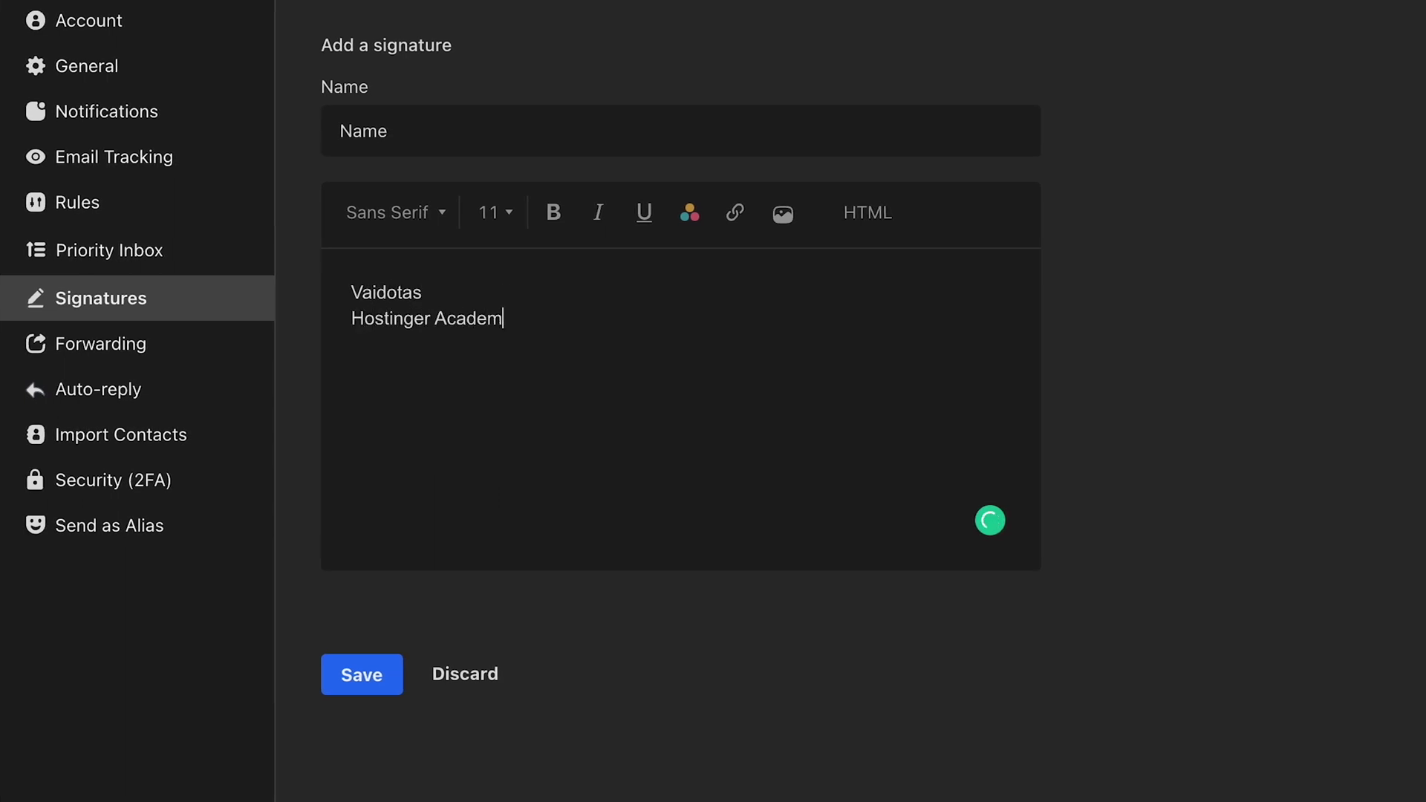
type("Video Creator")
left_click(398, 691)
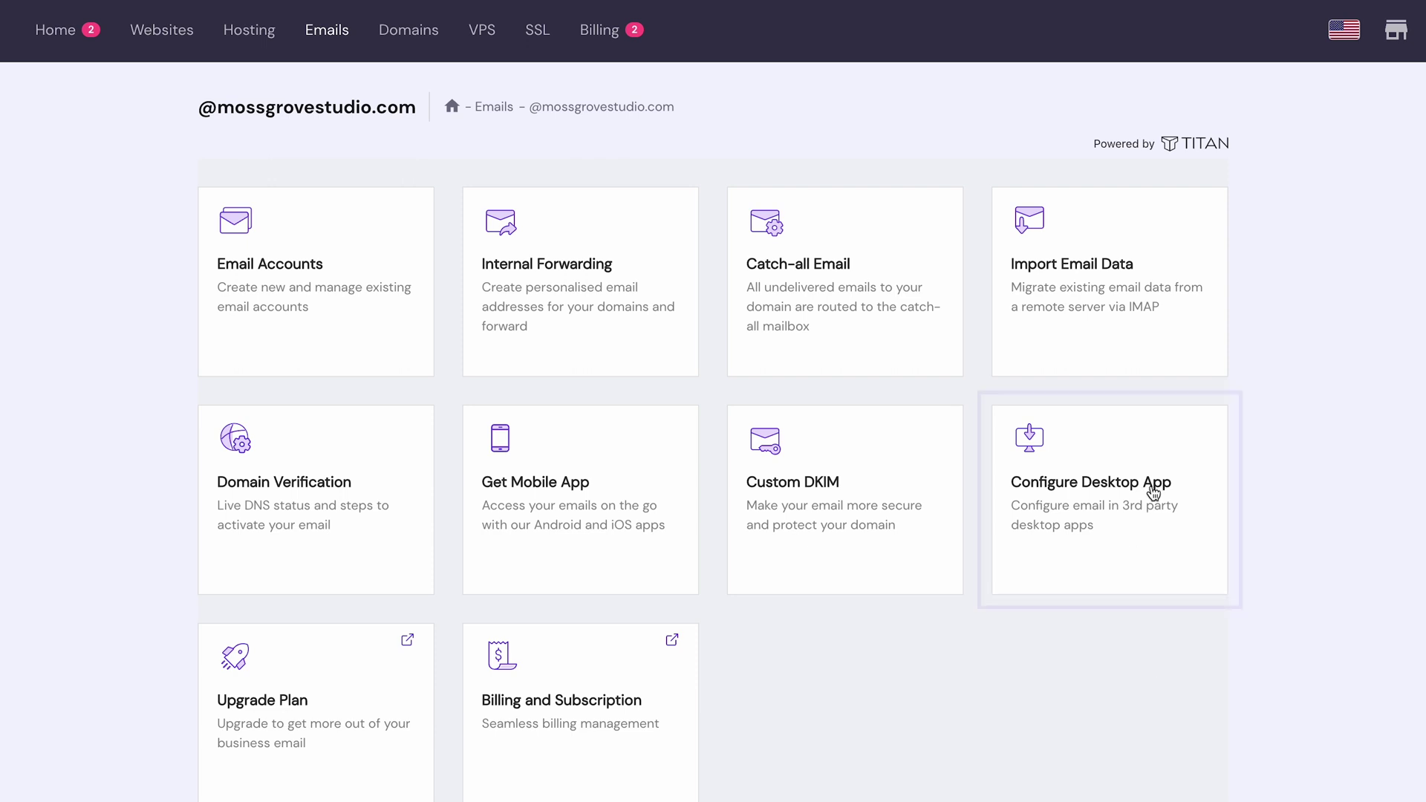
Step: Show the Configure Desktop App IMAP and POP server settings and scroll through them
left_click(1154, 493)
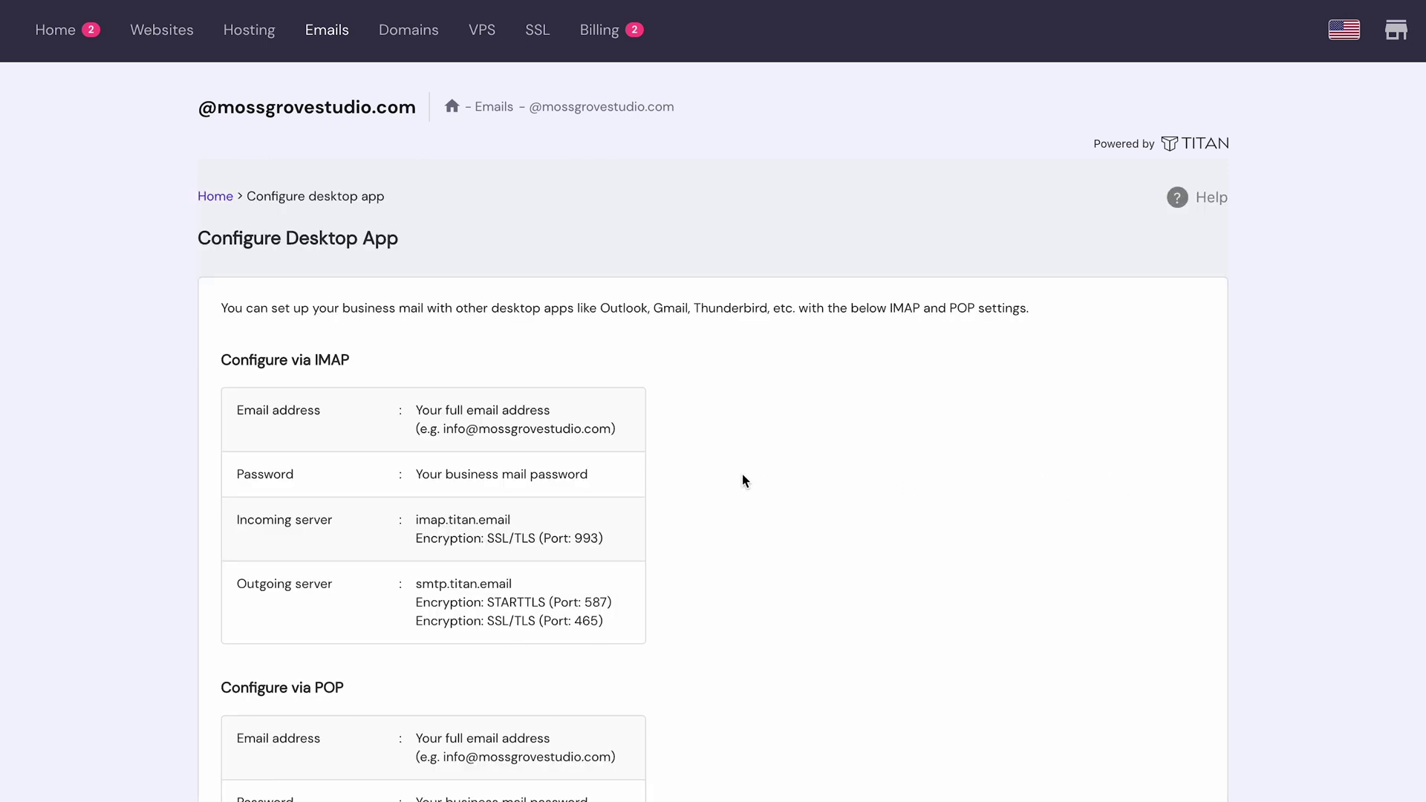
scroll(743, 476, "down", 3)
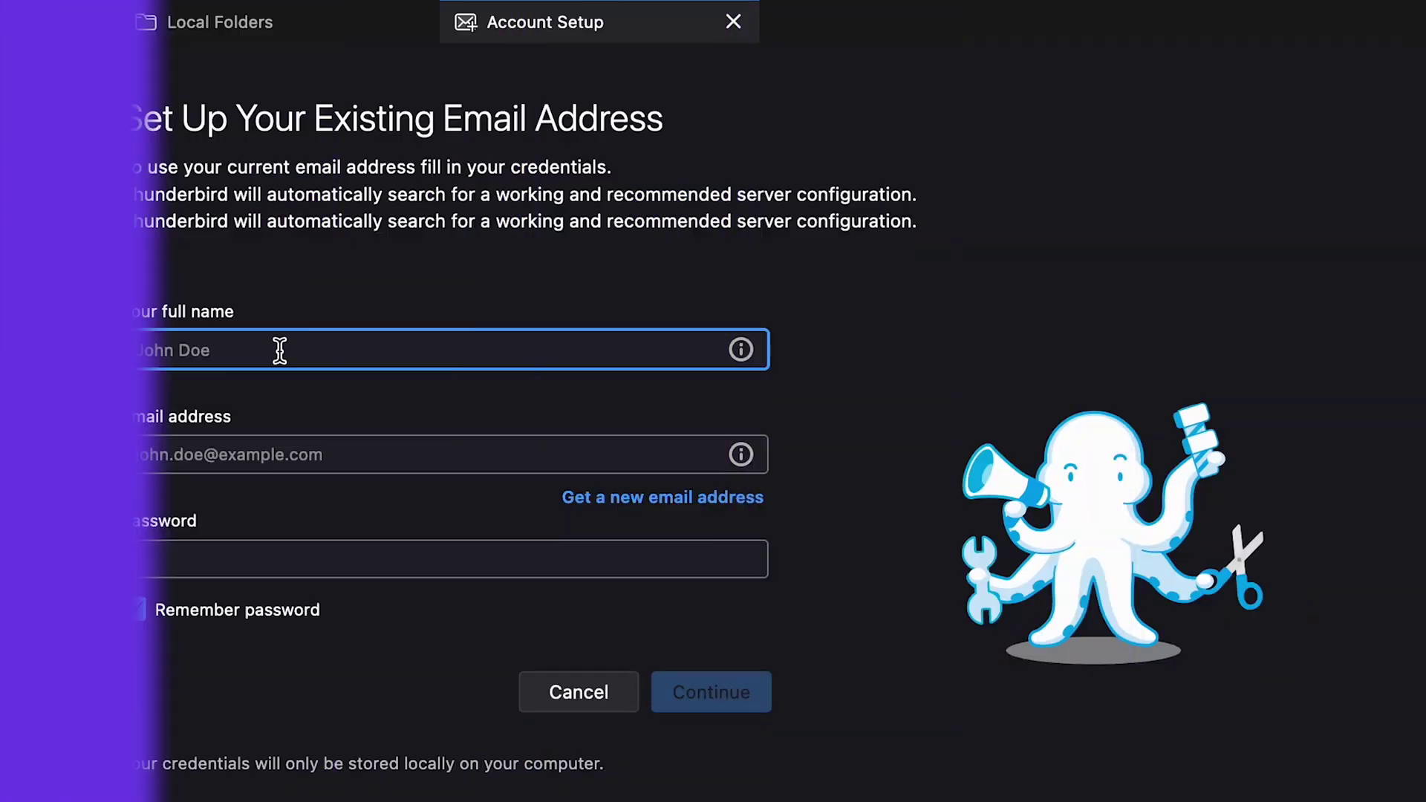
Step: Enter the account holder's name, email address and password in Thunderbird Account Setup
type("Vaidotas")
key("Tab")
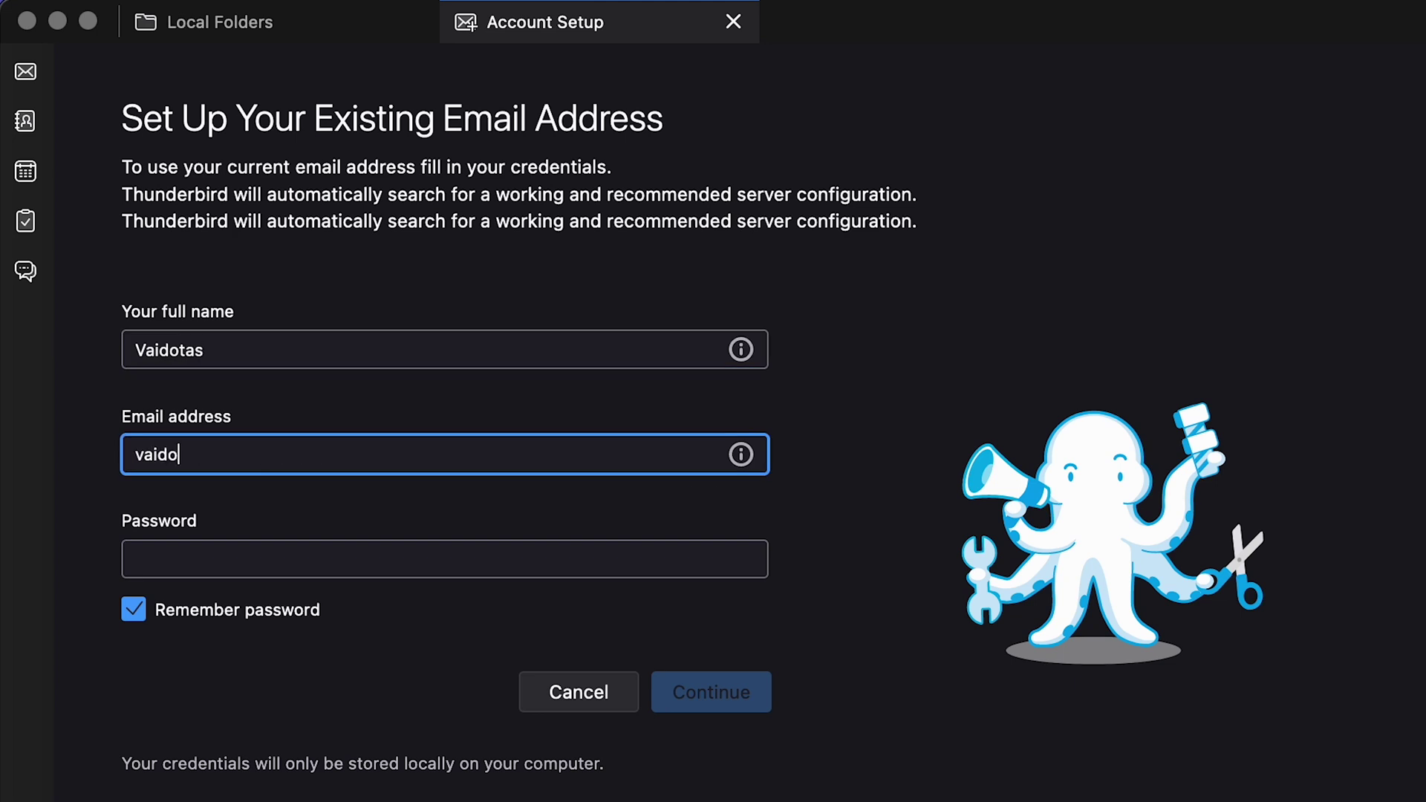
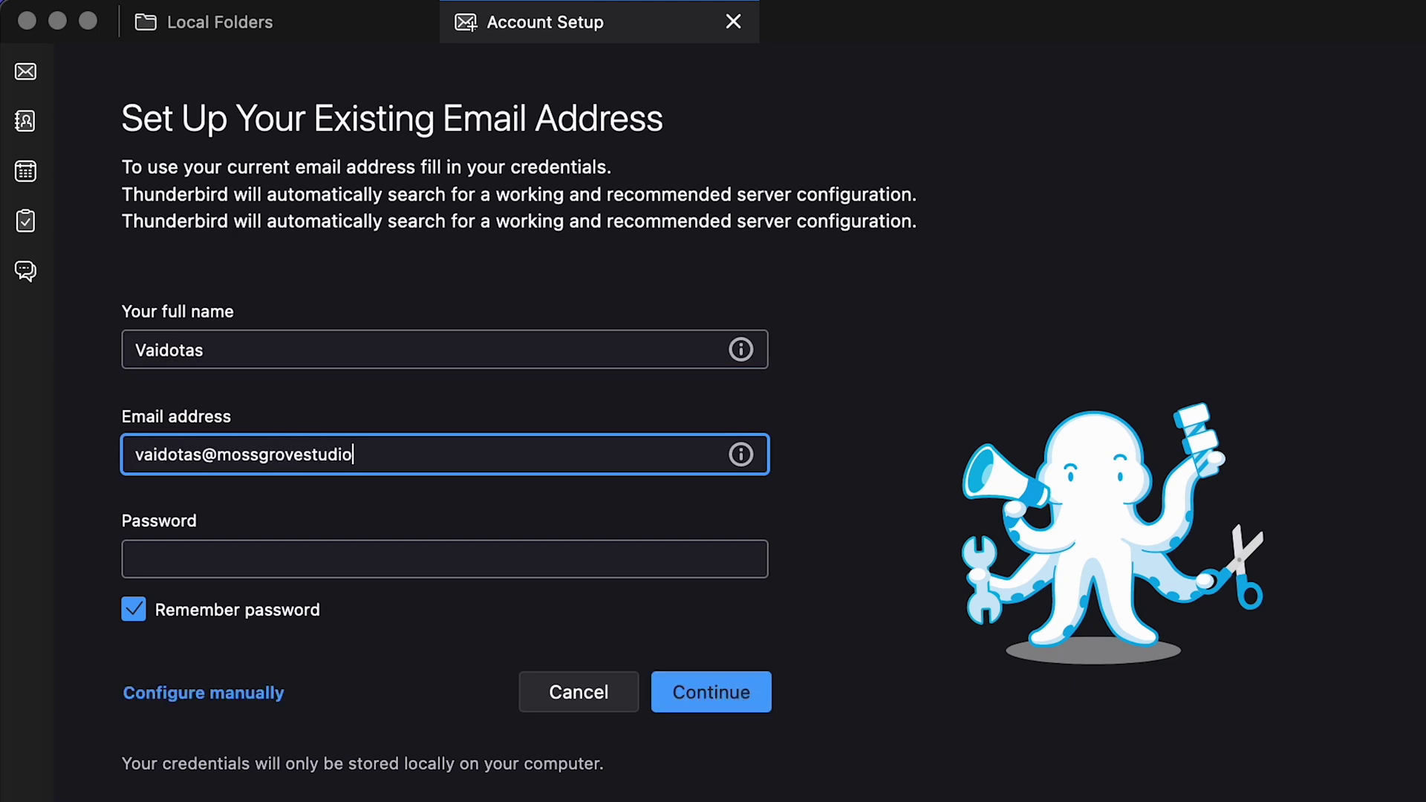
key("Tab")
type("*****")
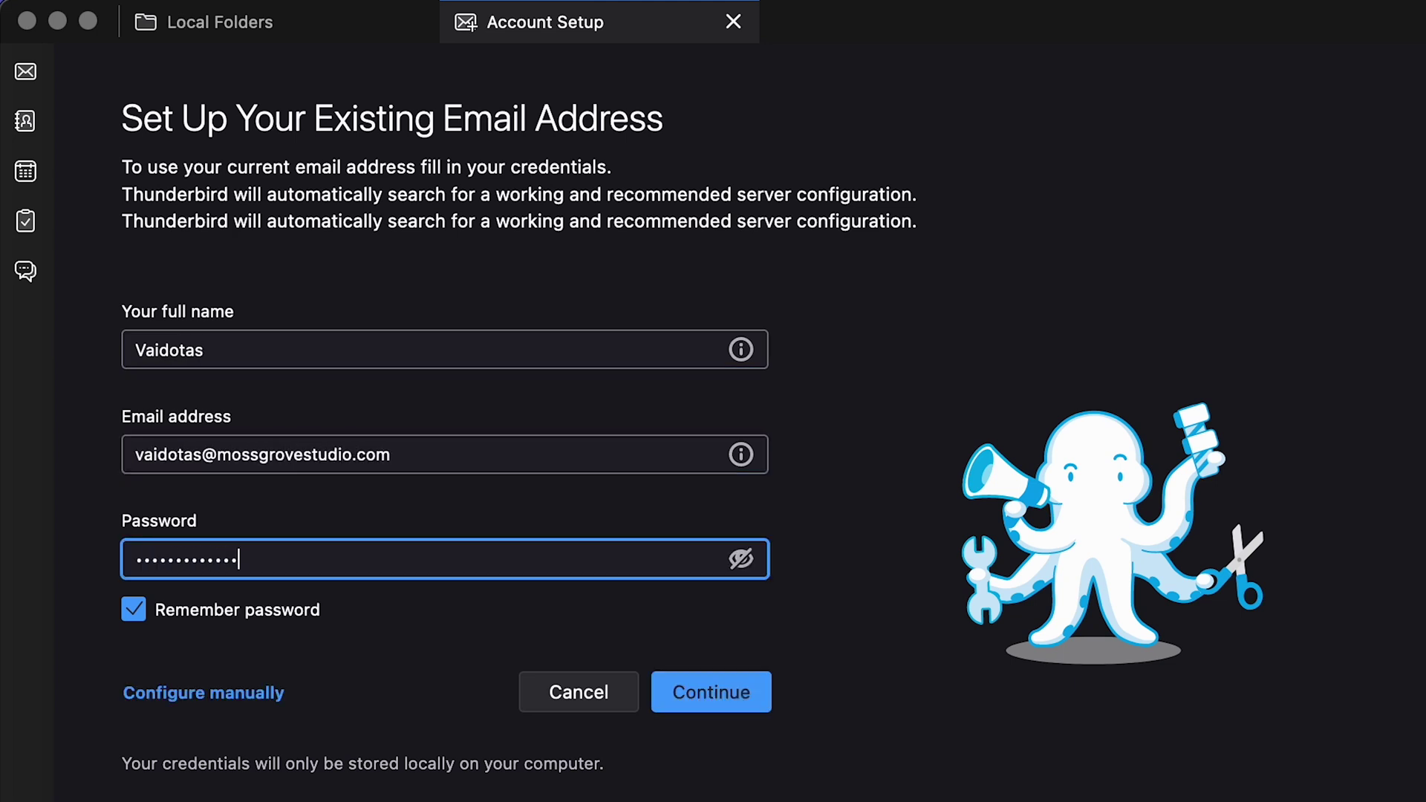
key("Return")
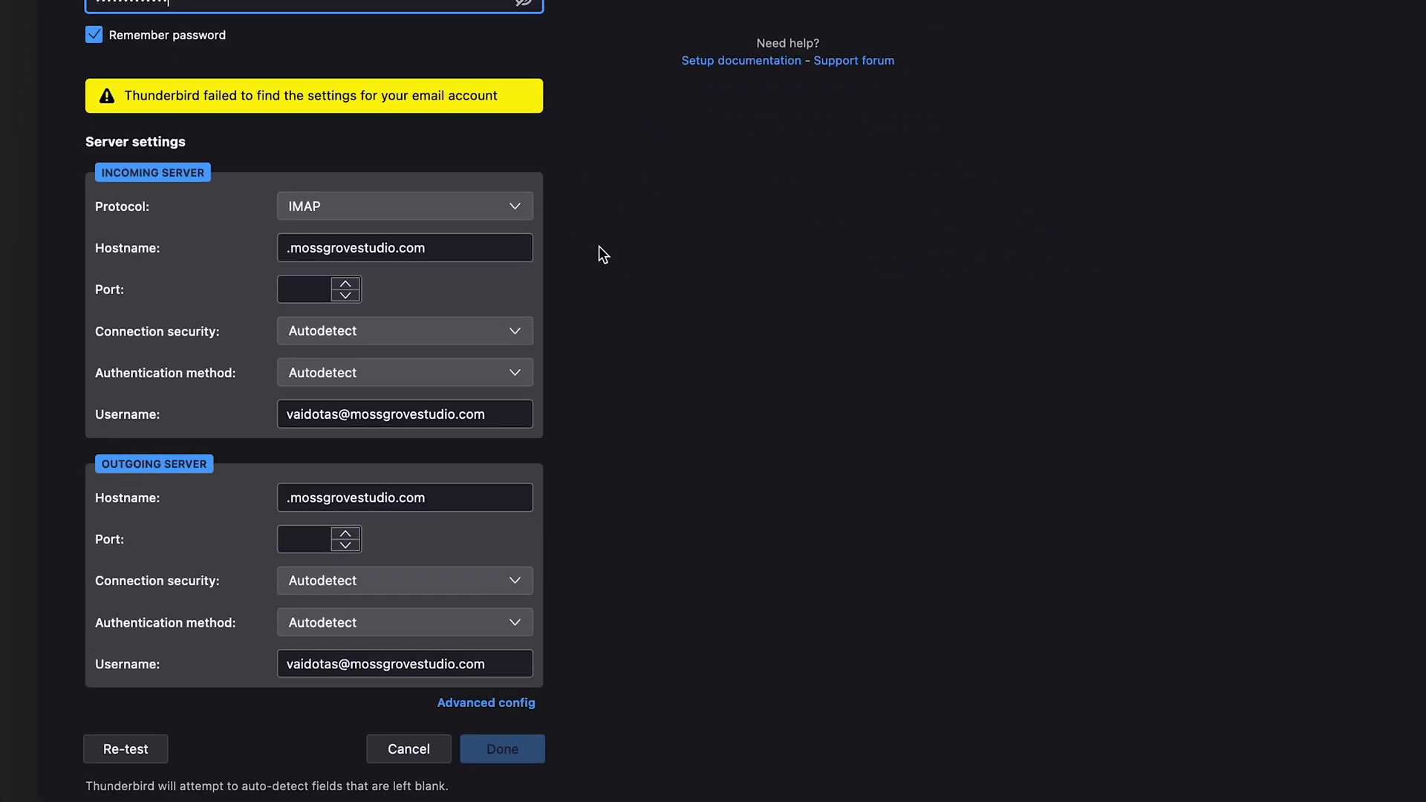
Step: Set servers to imap.titan.email (993) and smtp.titan.email (465), re-test, and finish
left_click_drag(499, 247, 282, 244)
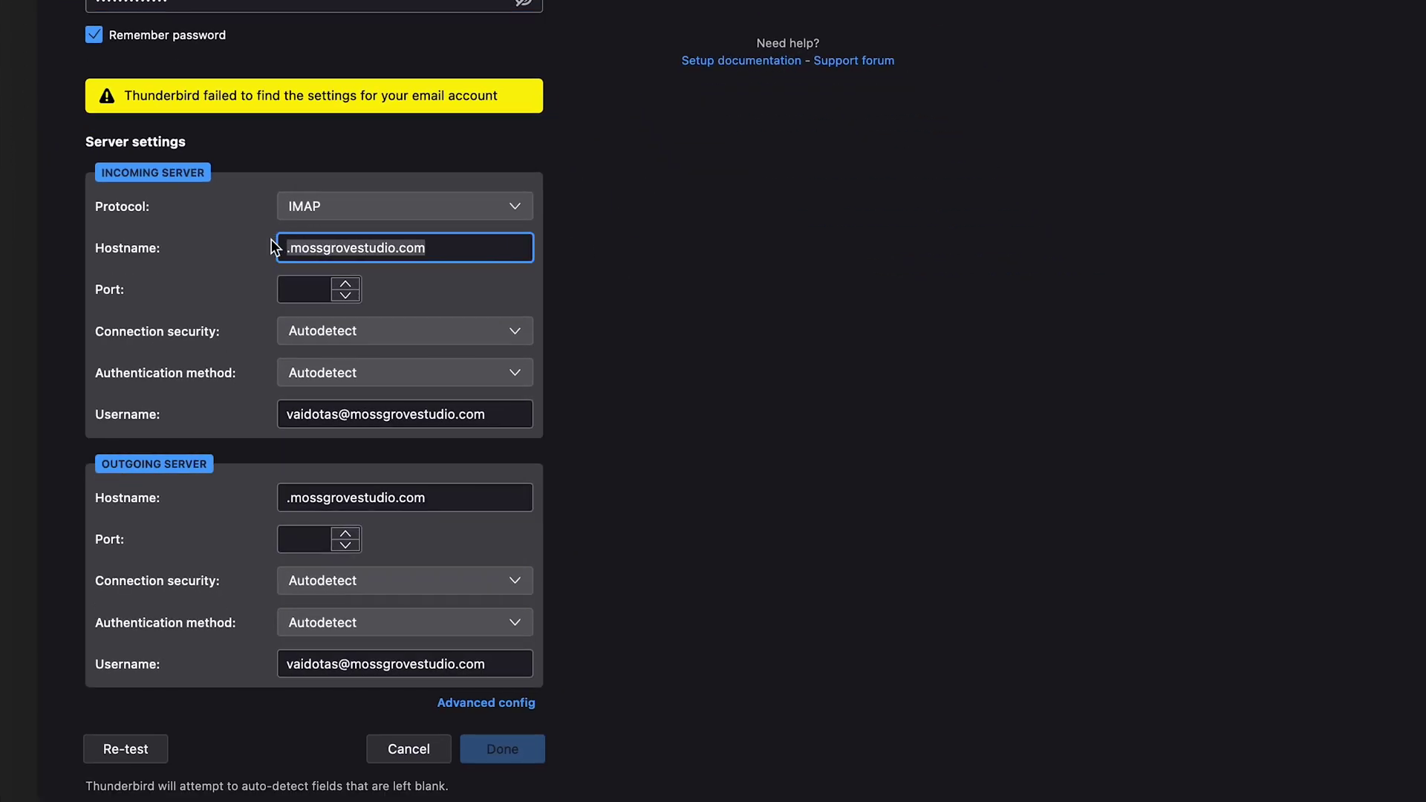
type("imap.tita")
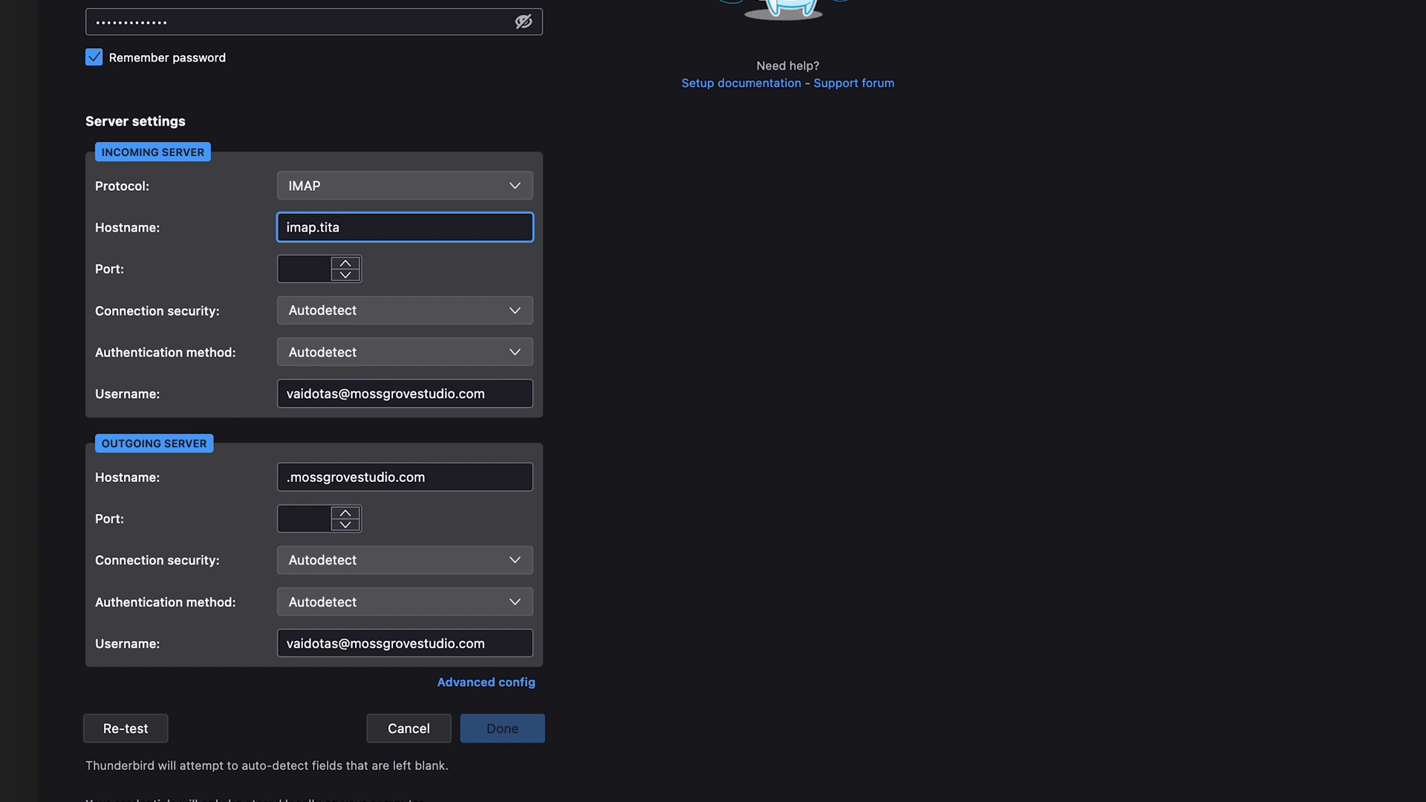
type("n.email")
key("Tab")
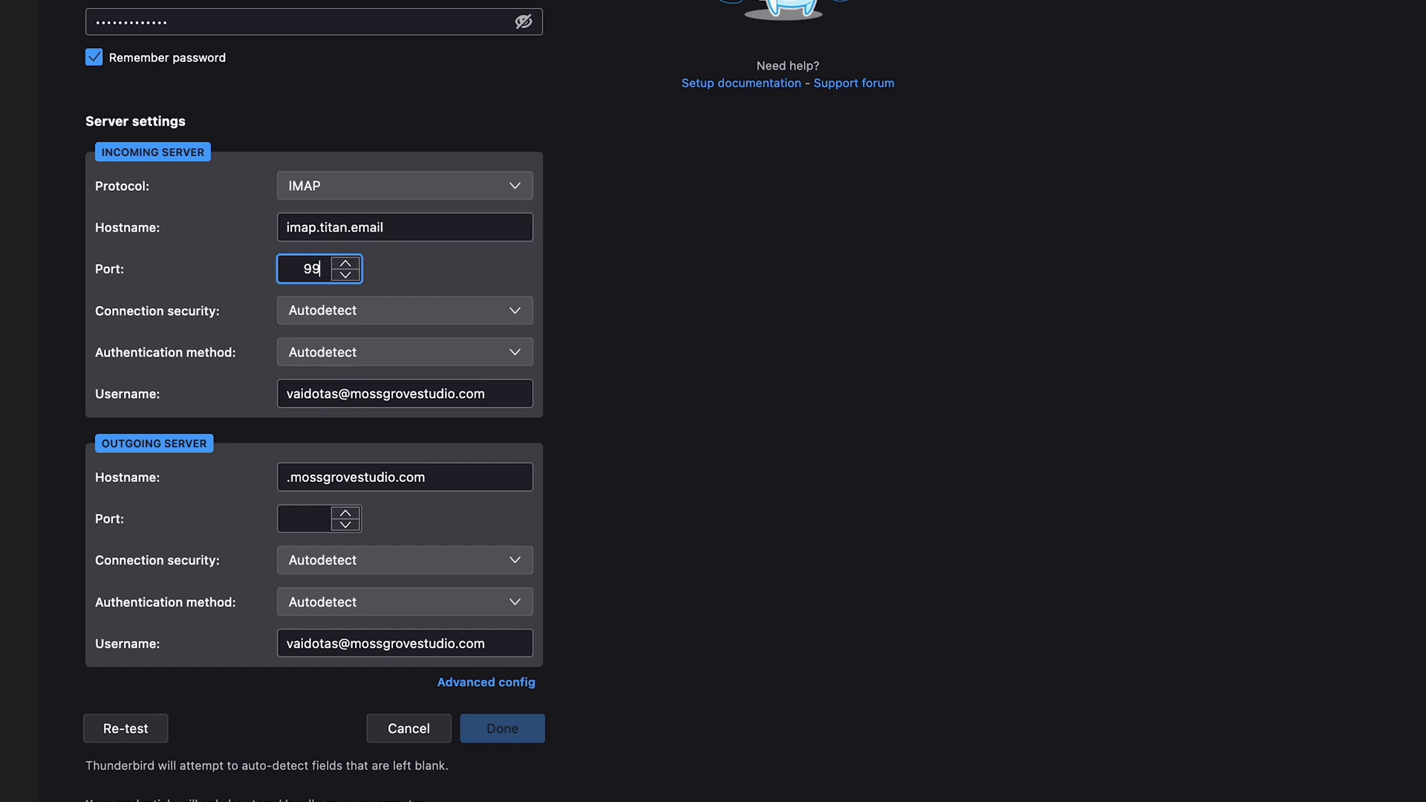
triple_click(494, 479)
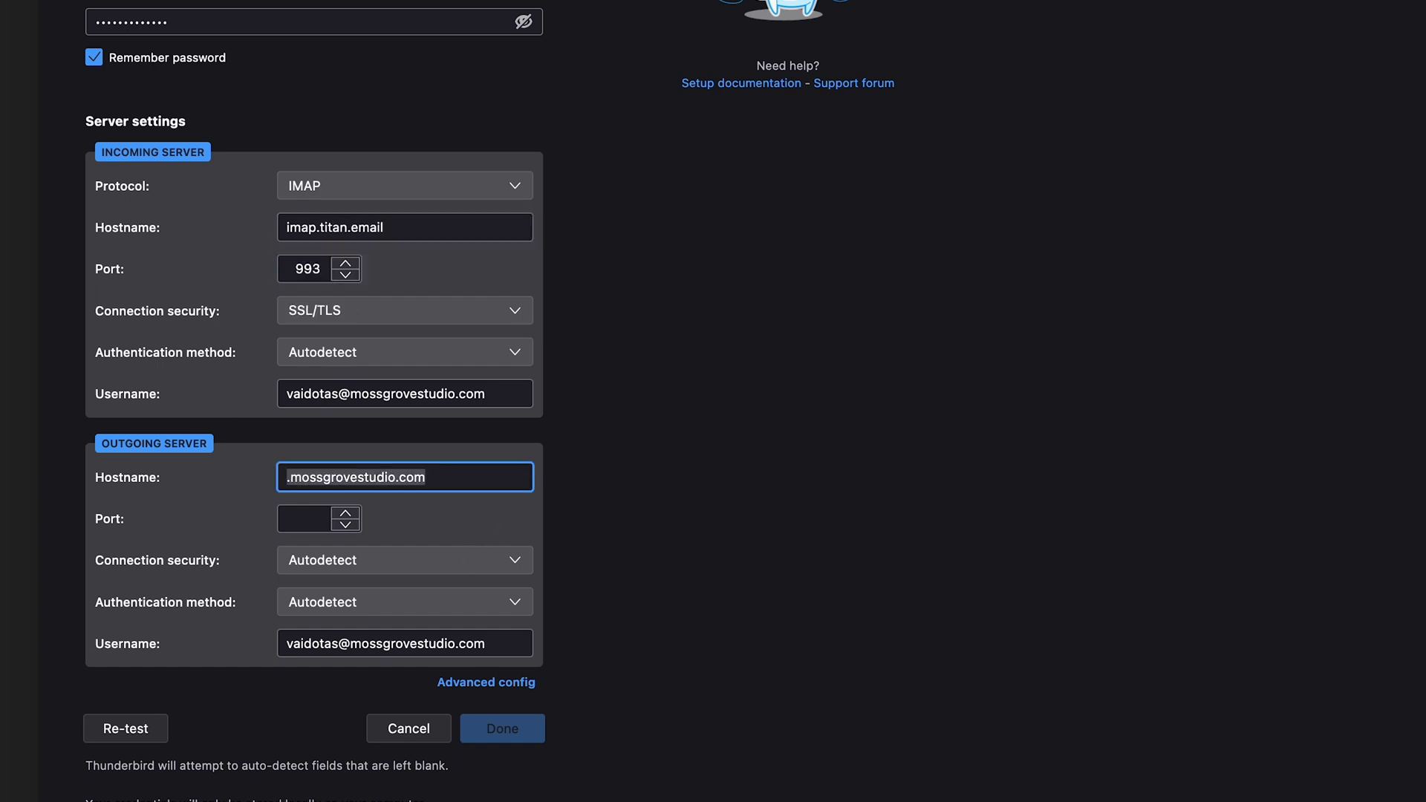
type("sm")
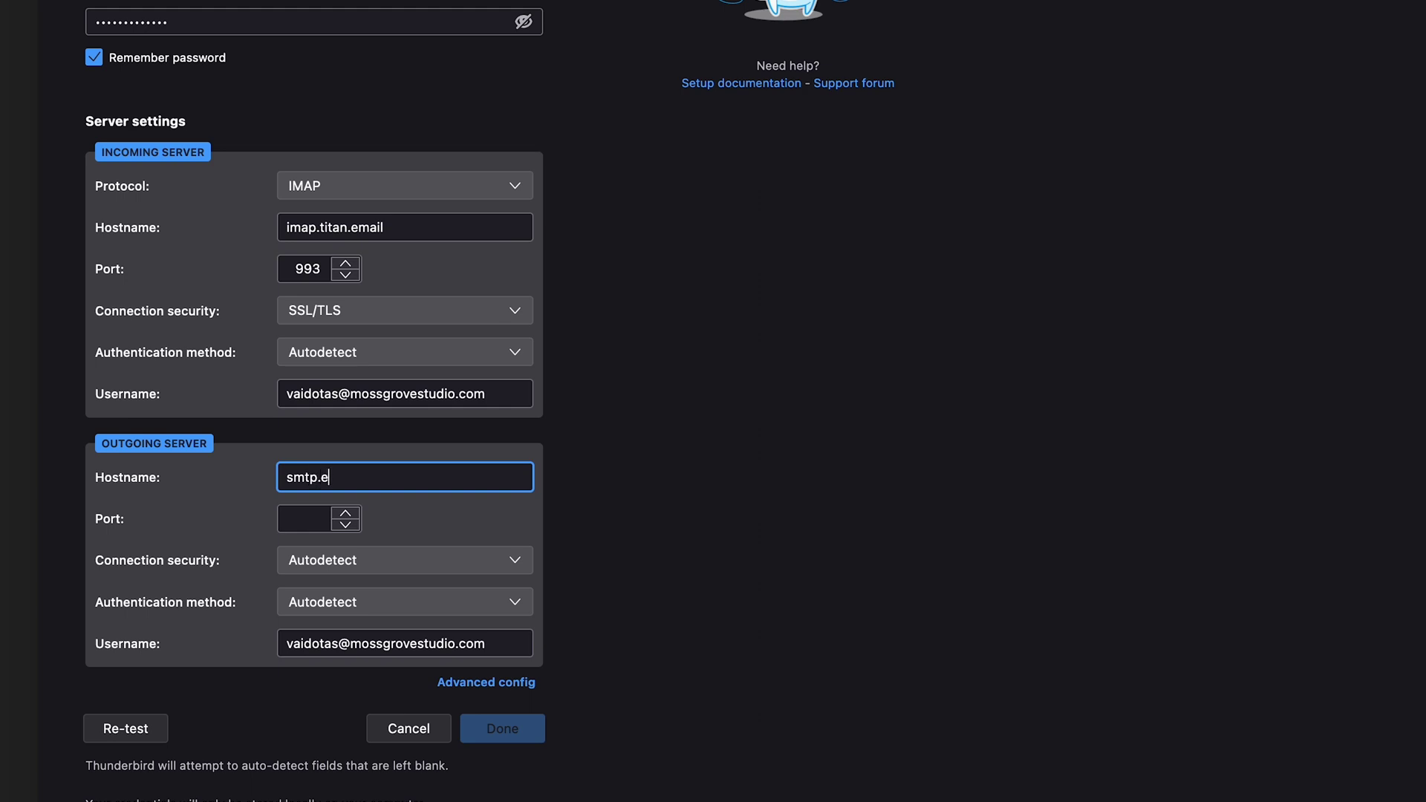
type("tp.titan.email")
key("Tab")
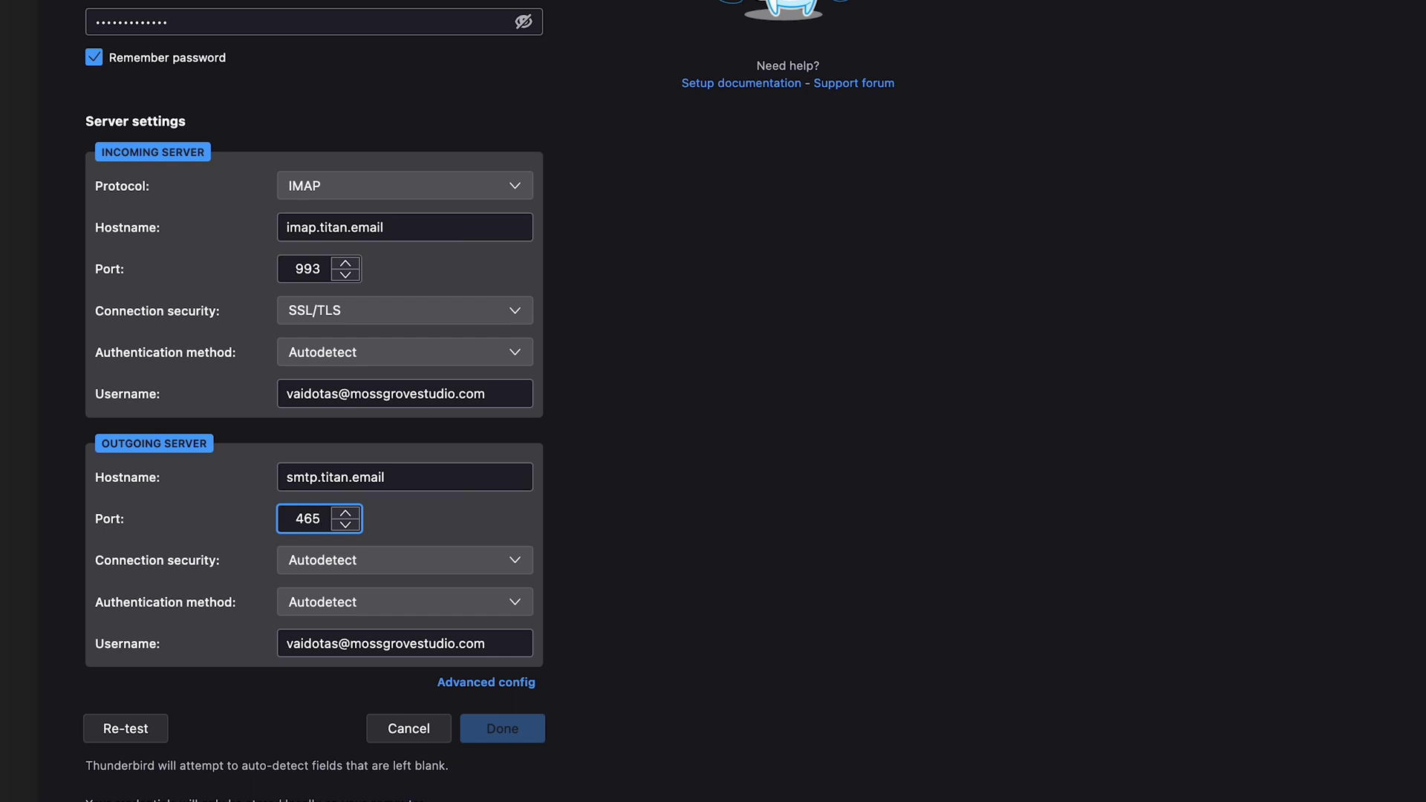
left_click(159, 729)
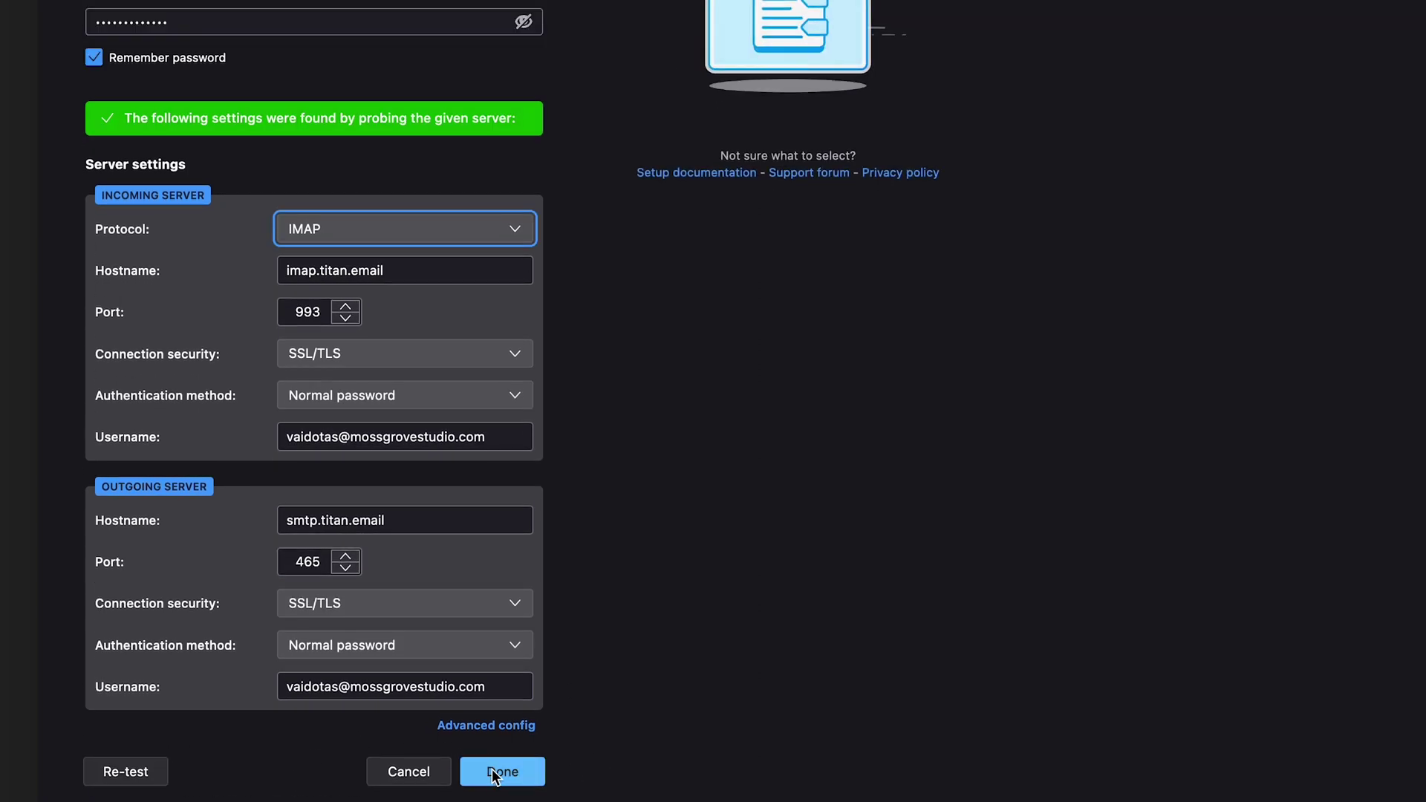
left_click(496, 771)
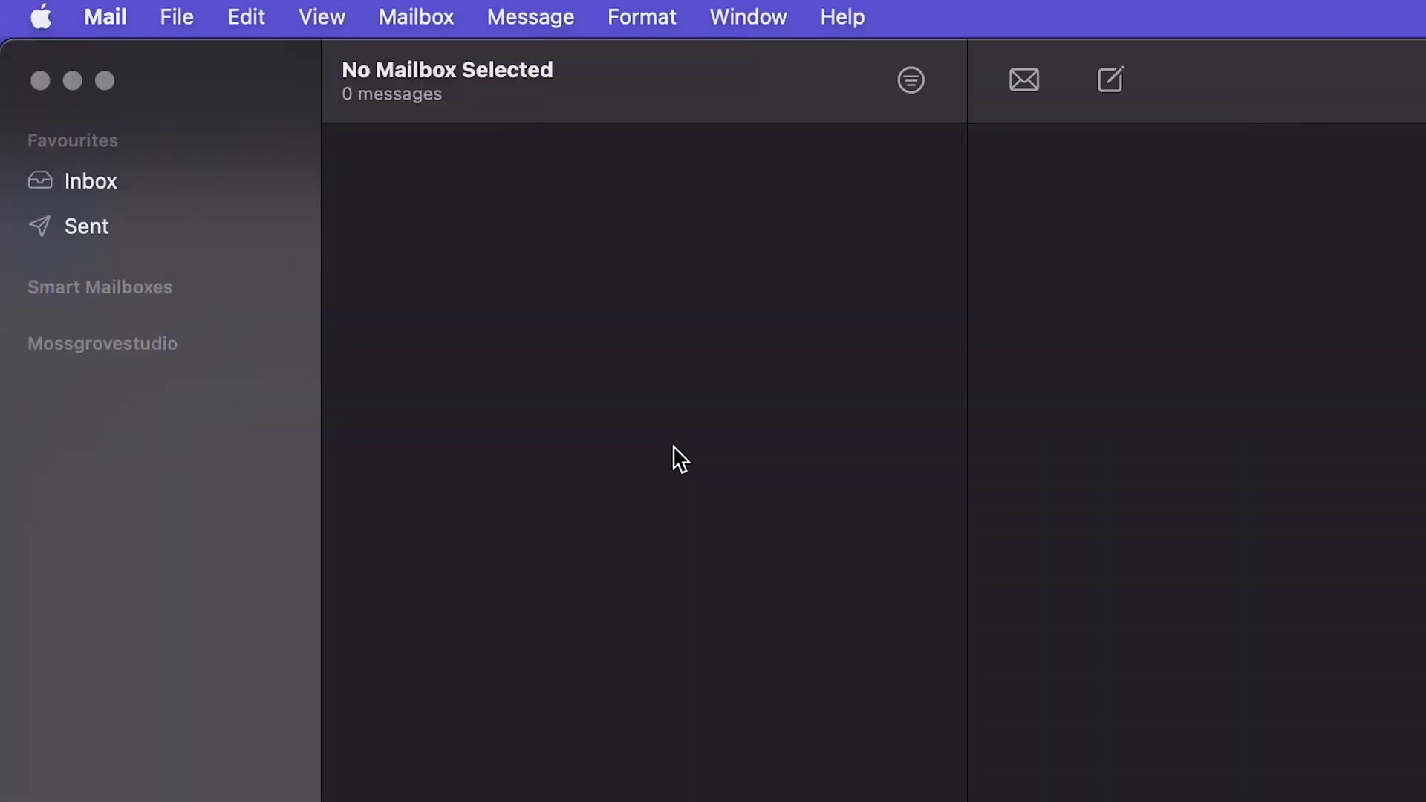
Step: Start adding a new Apple Mail account using the Other Mail Account provider
left_click(106, 16)
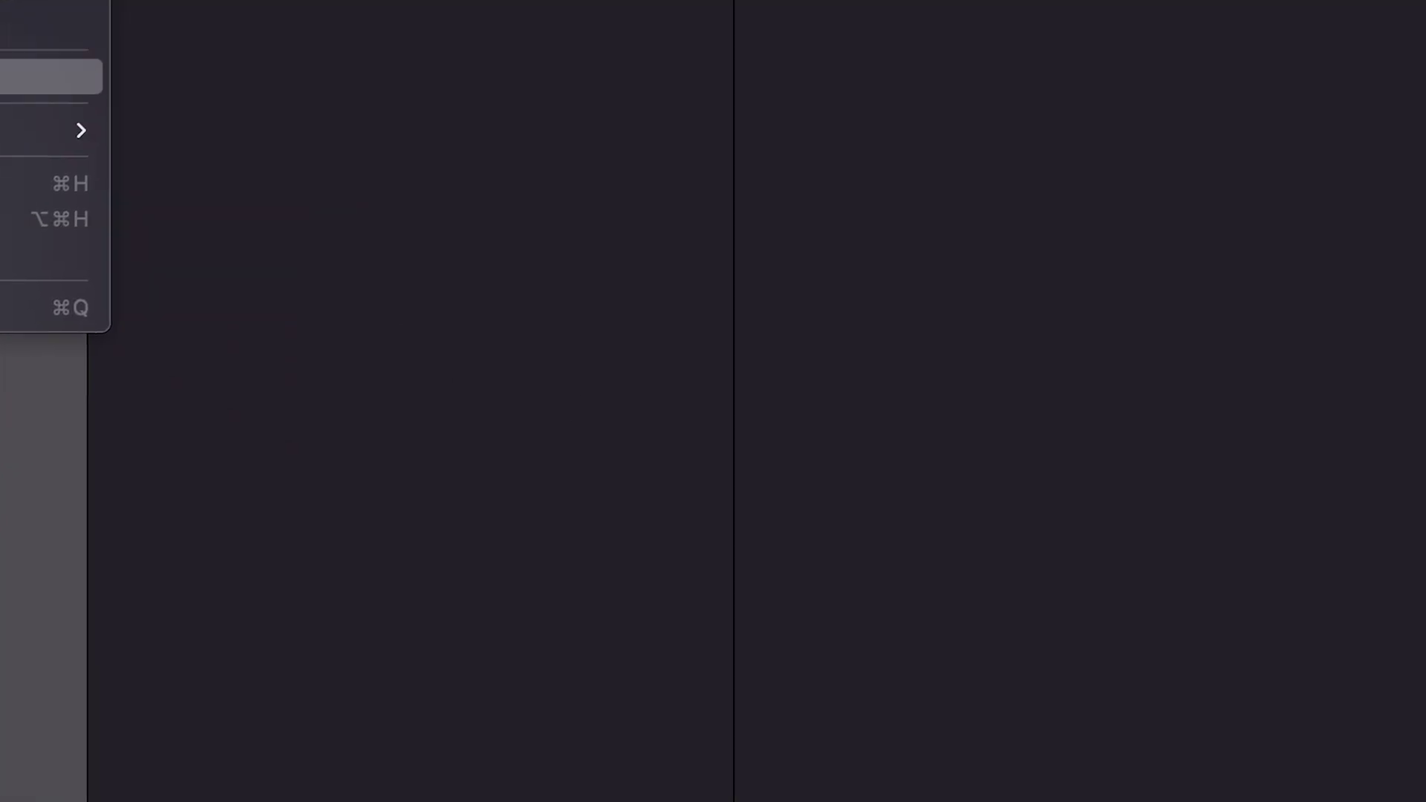
left_click(141, 206)
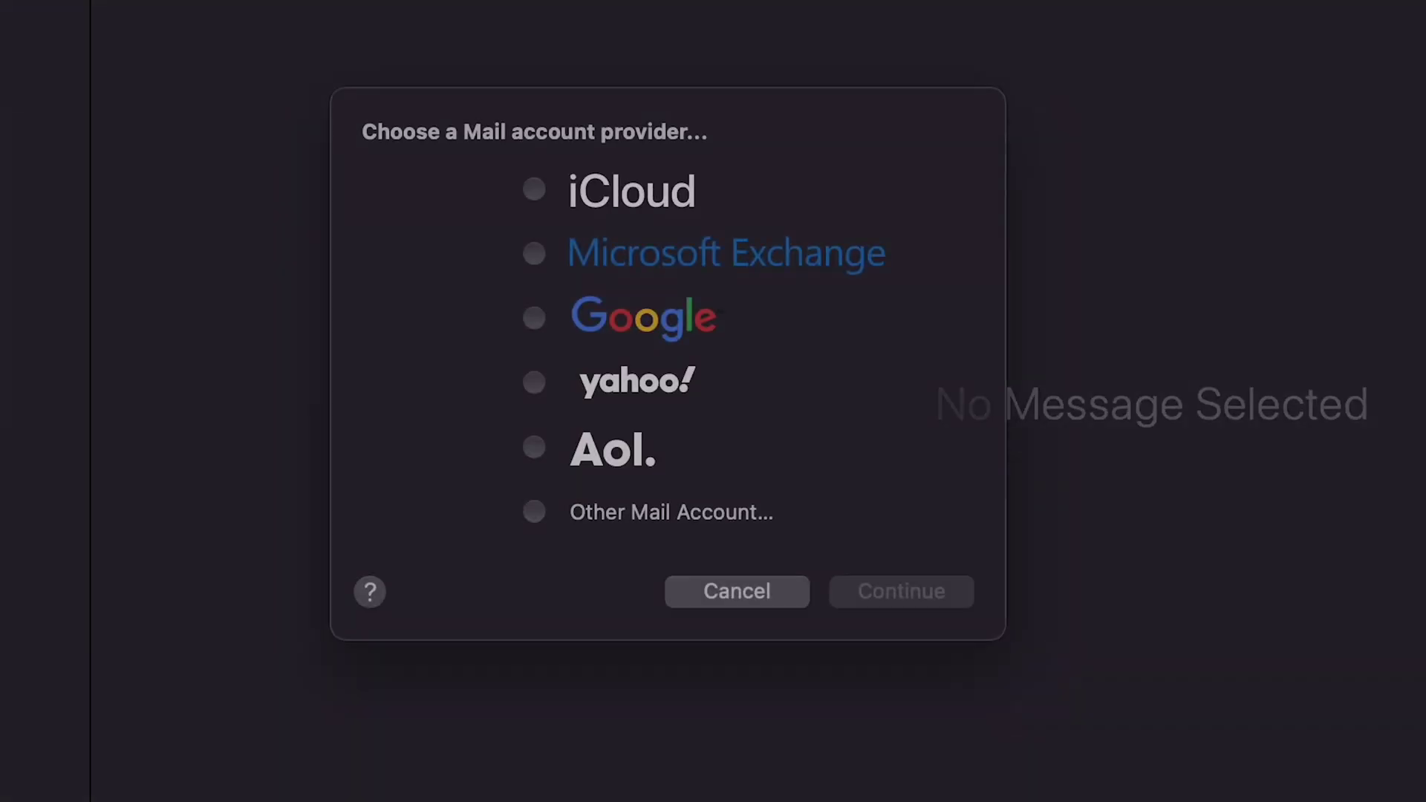
left_click(718, 560)
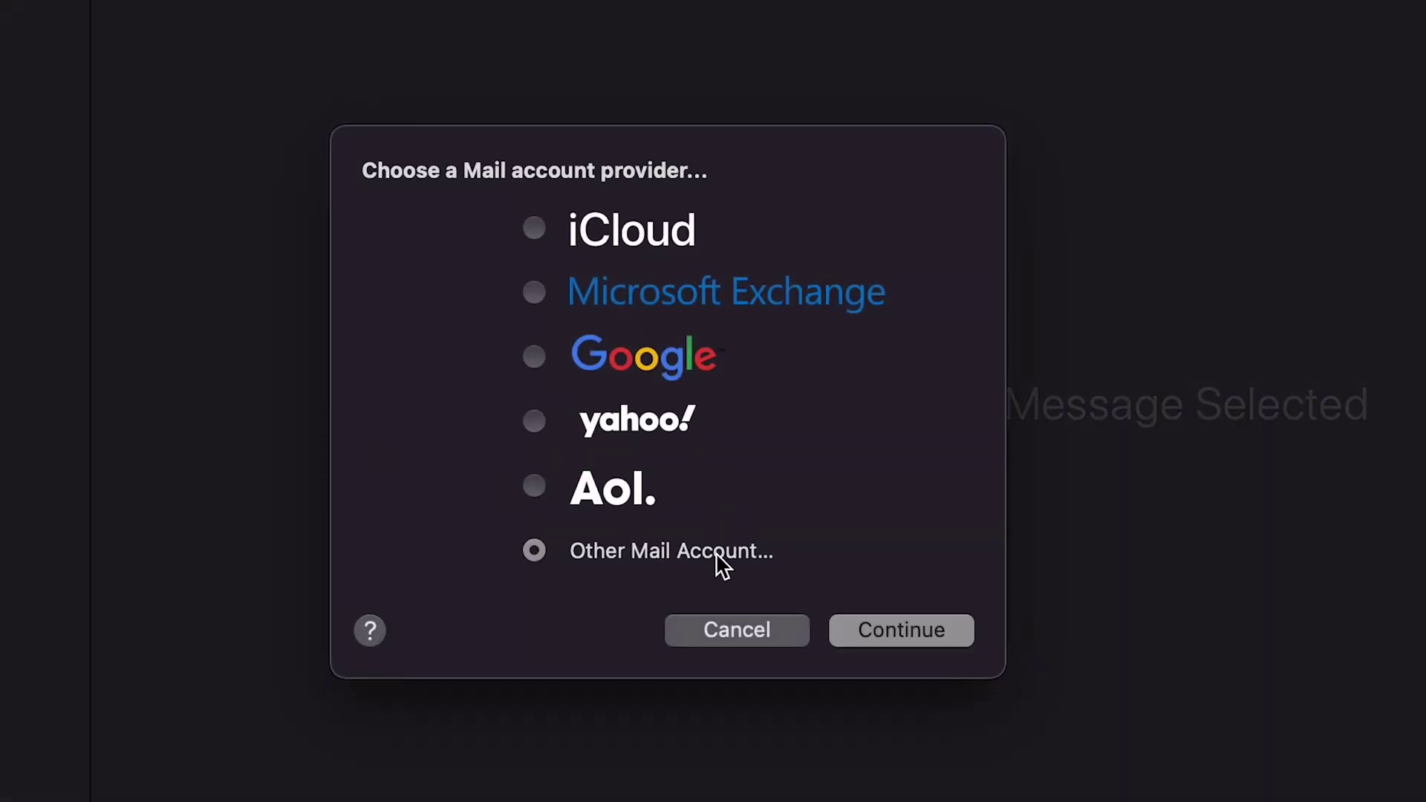
left_click(951, 633)
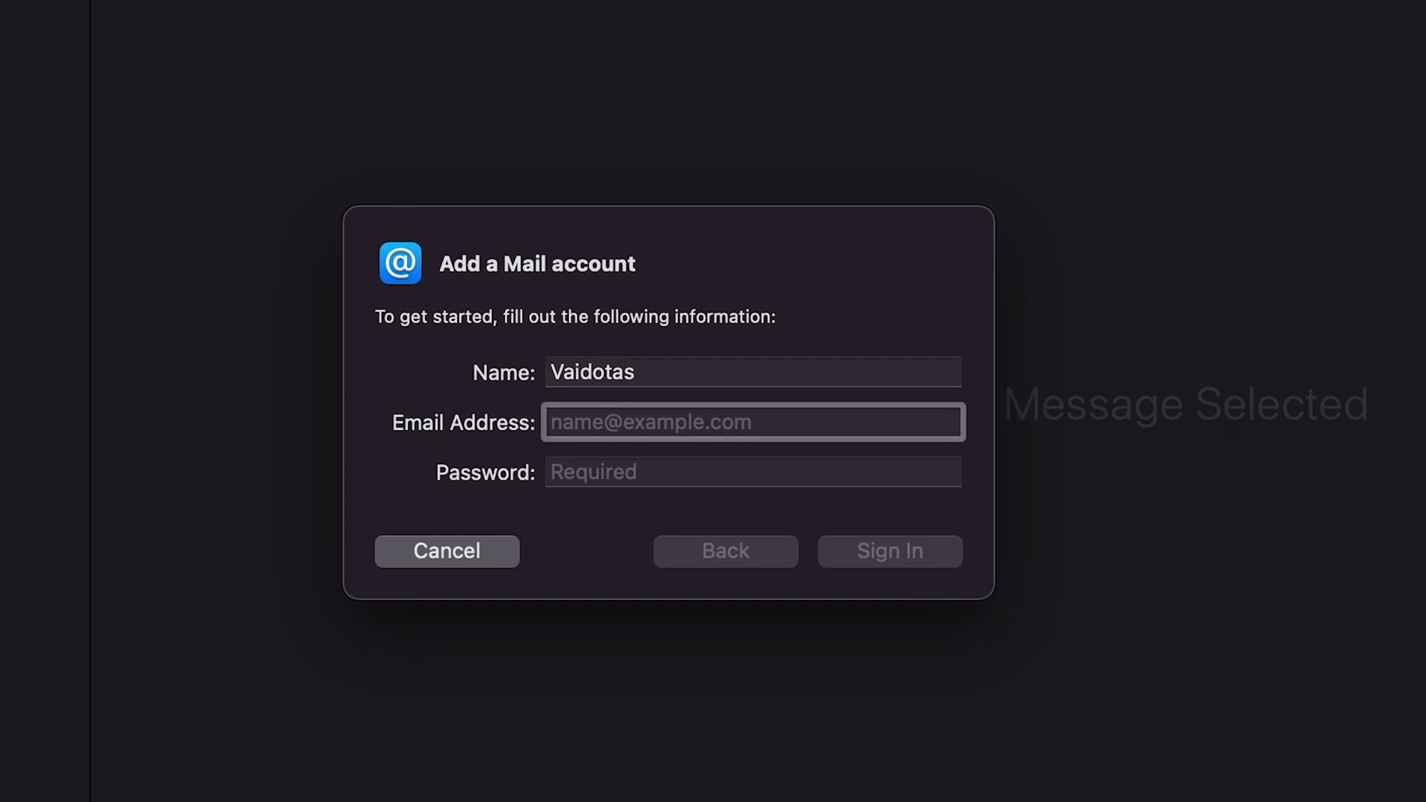
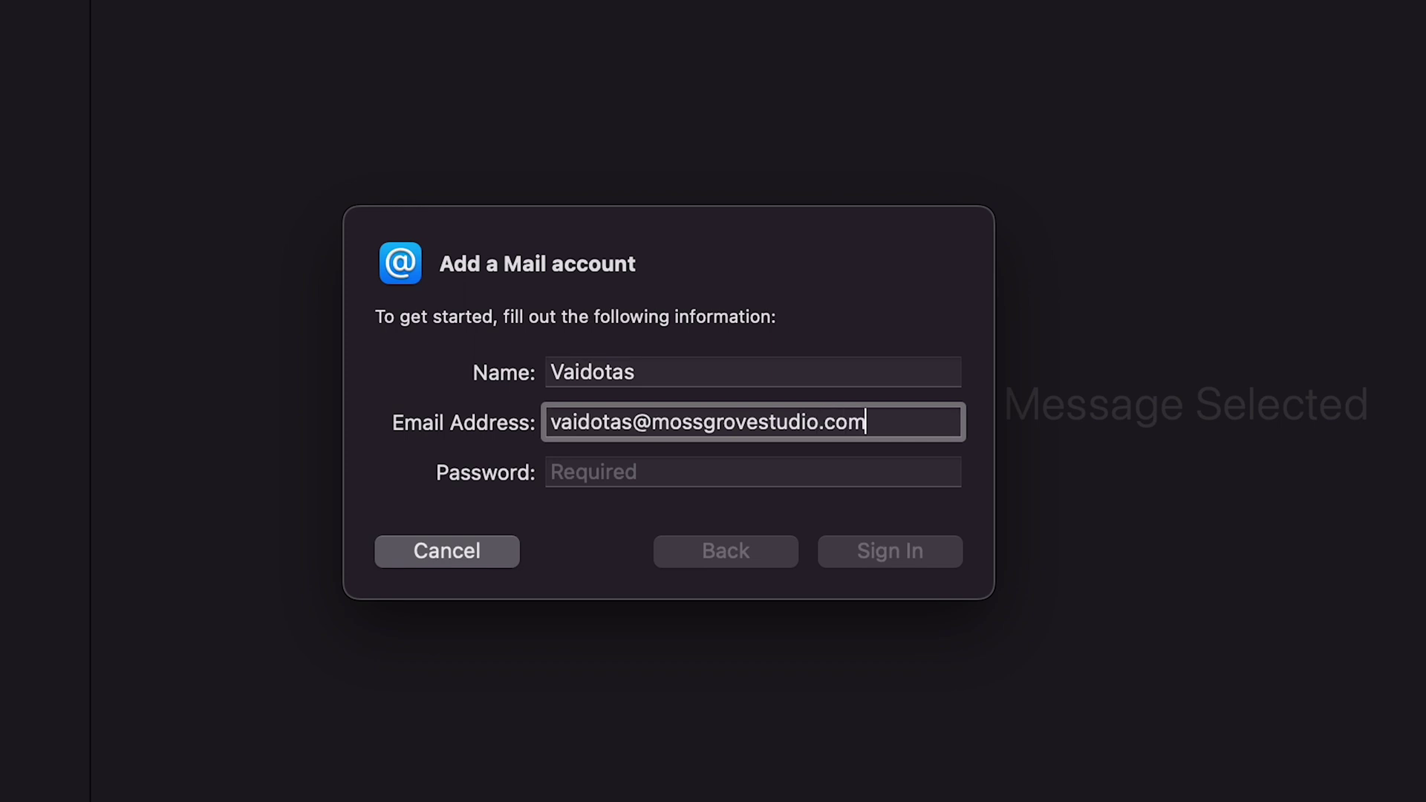
Step: Enter the business mailbox's email address and password and sign in
key("Tab")
type("••••••••••••••")
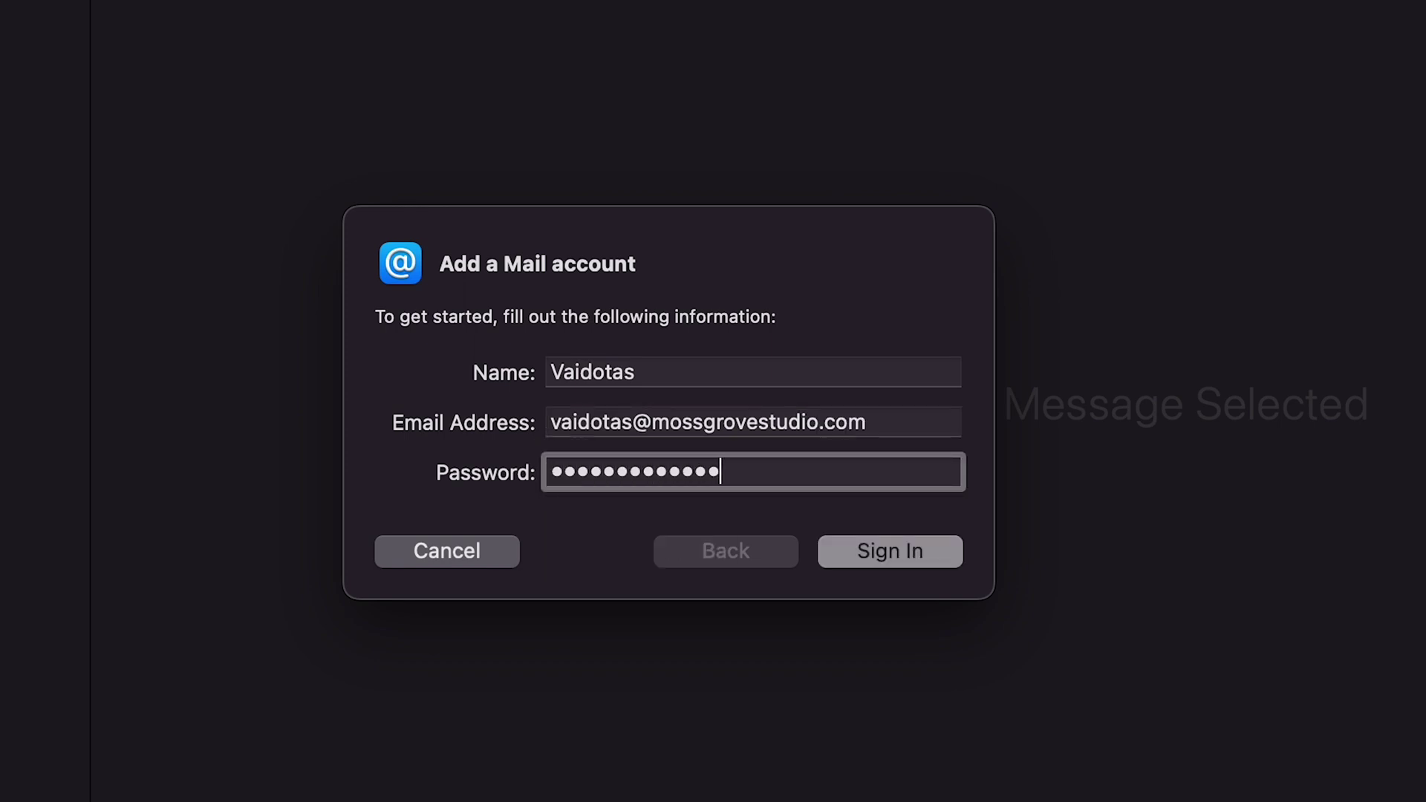
key("Return")
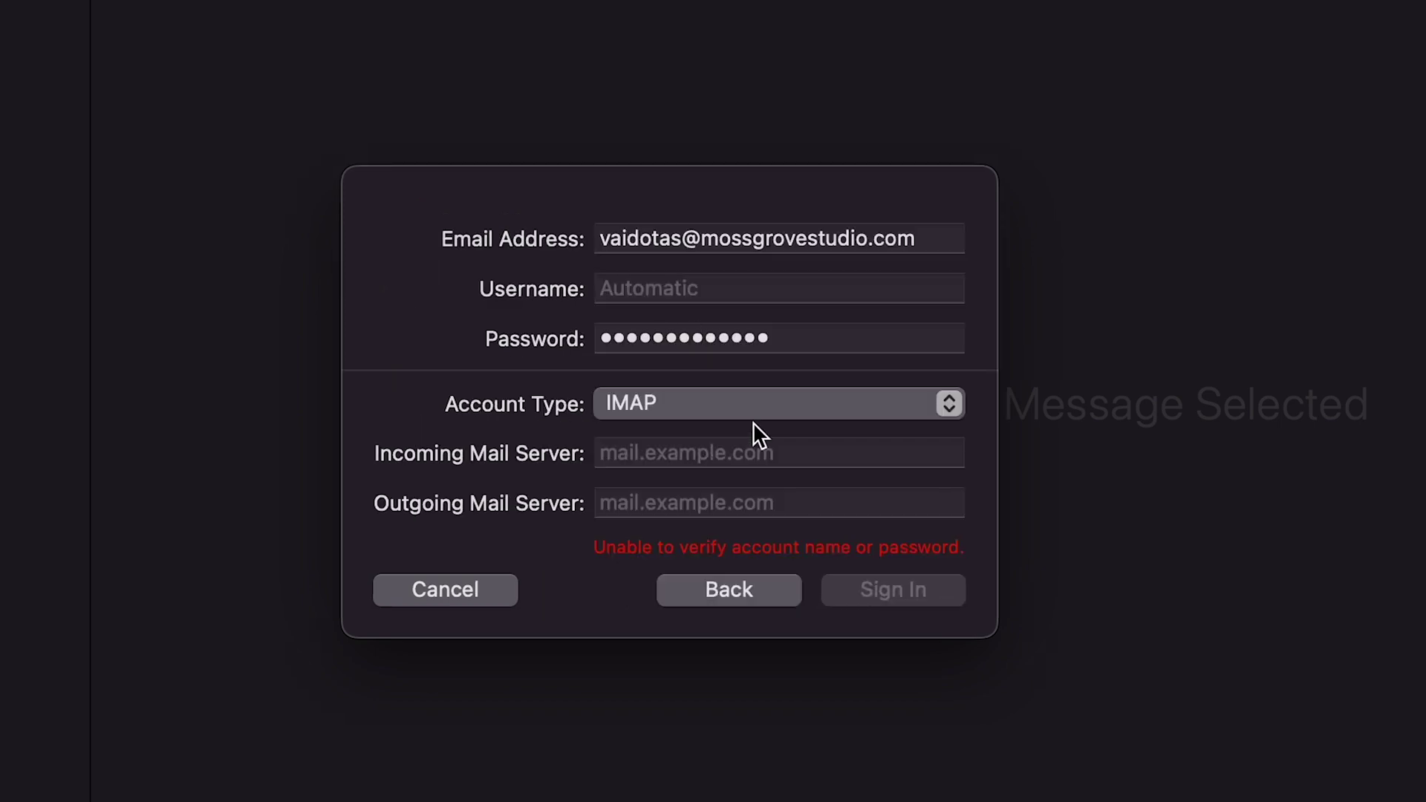
Step: Set the incoming server to imap.titan.email and the outgoing server to smtp.titan.email
left_click(908, 453)
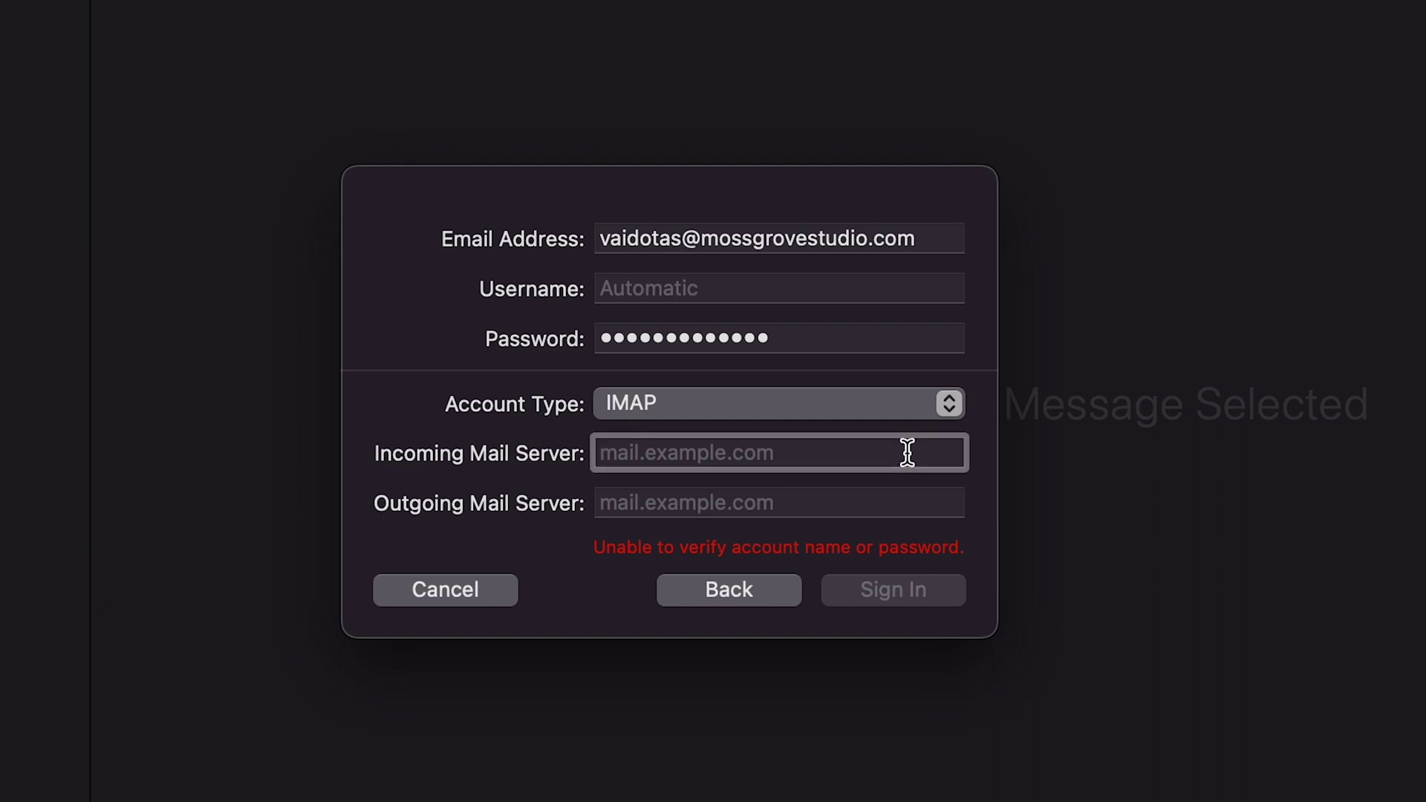
type("imap.si")
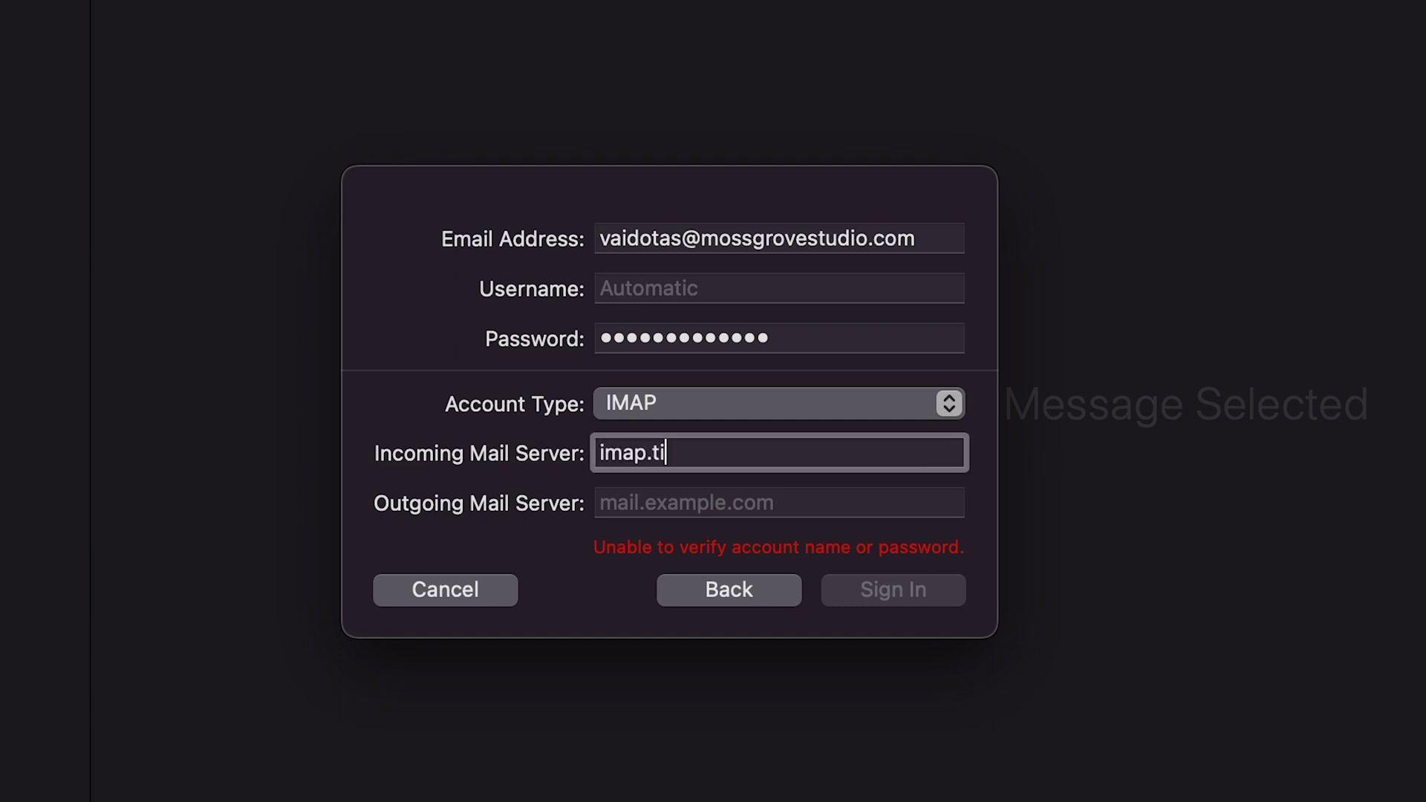
type("tan.email")
key("Tab")
type("s")
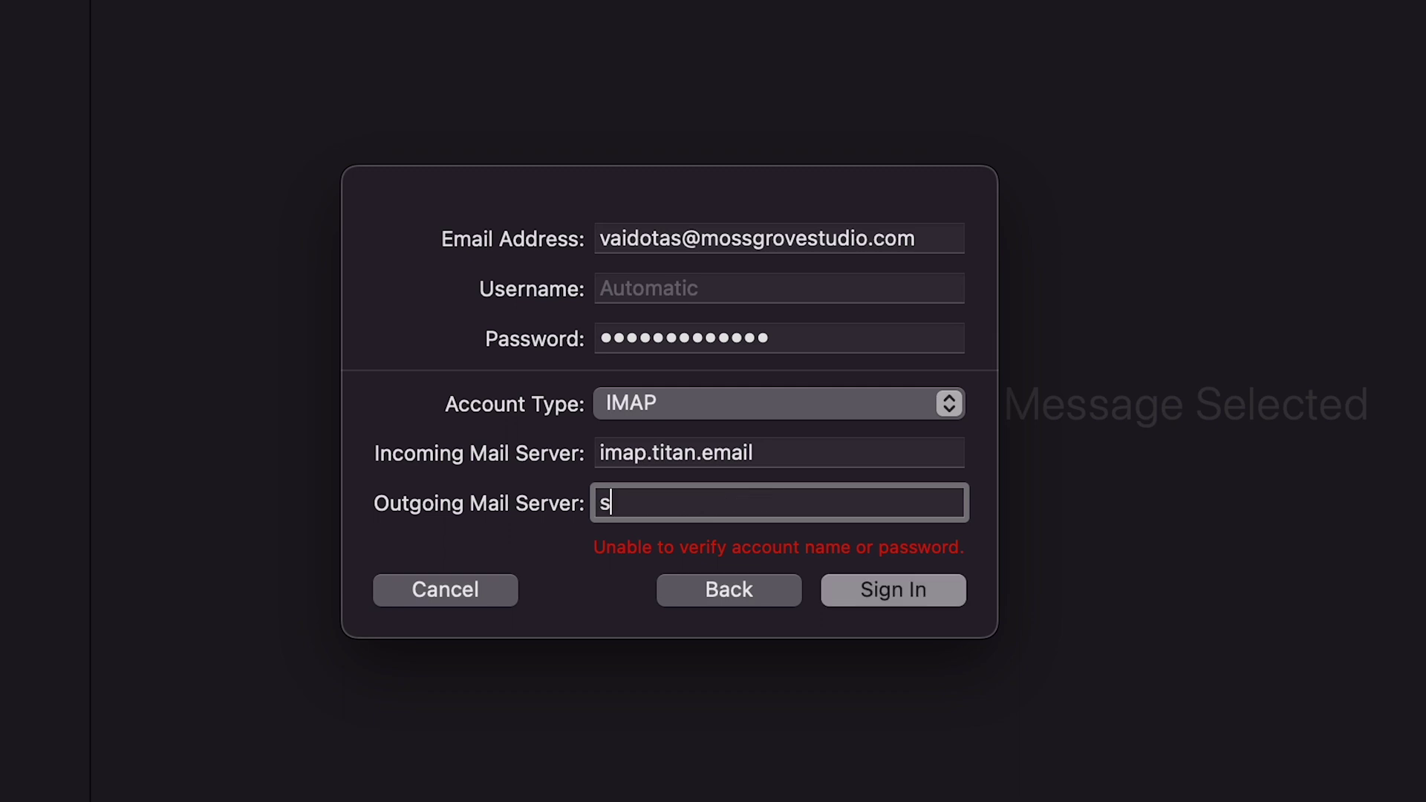
type("mtp.titan.email")
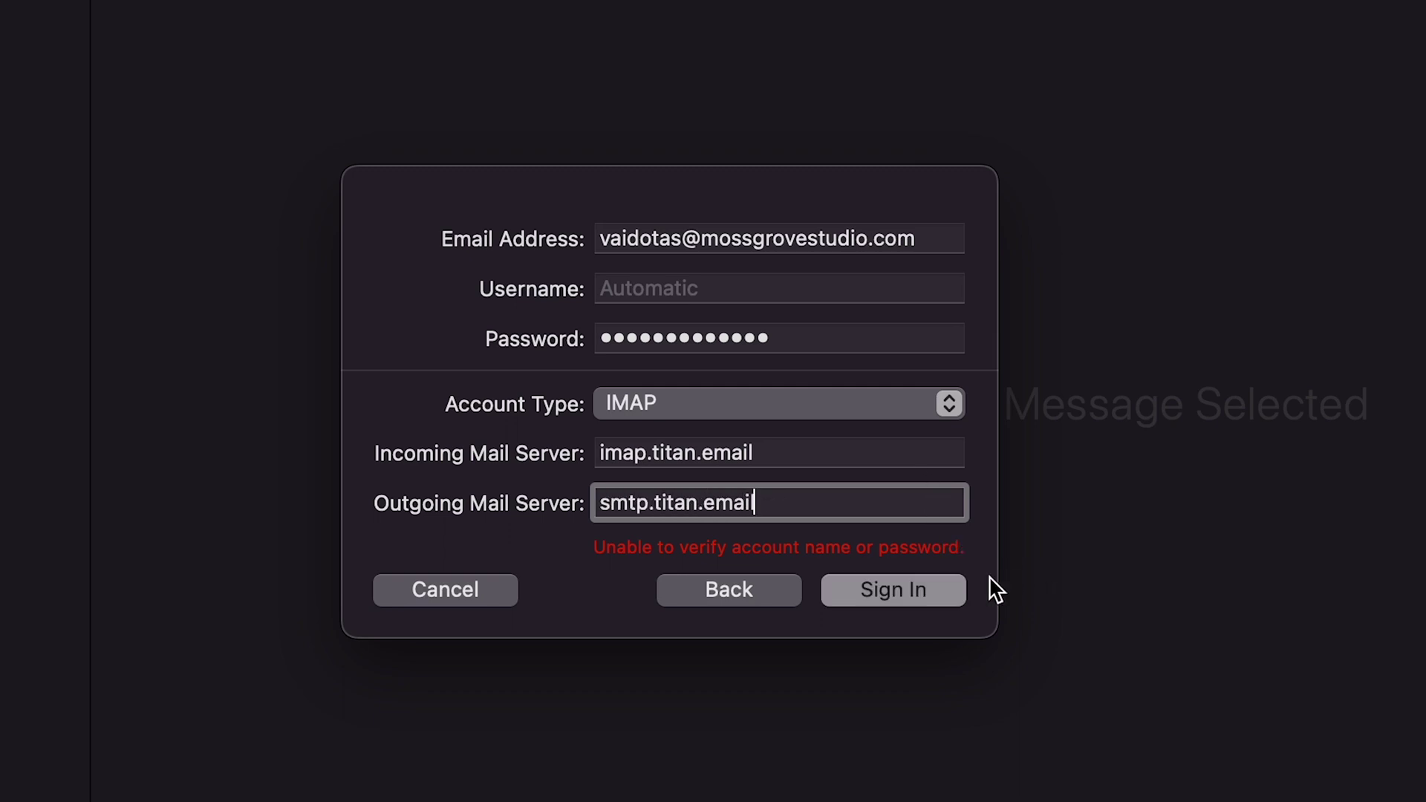
Step: Sign in with Mail and Notes enabled, then open the Hostinger 'Great to see you here!' email
left_click(949, 593)
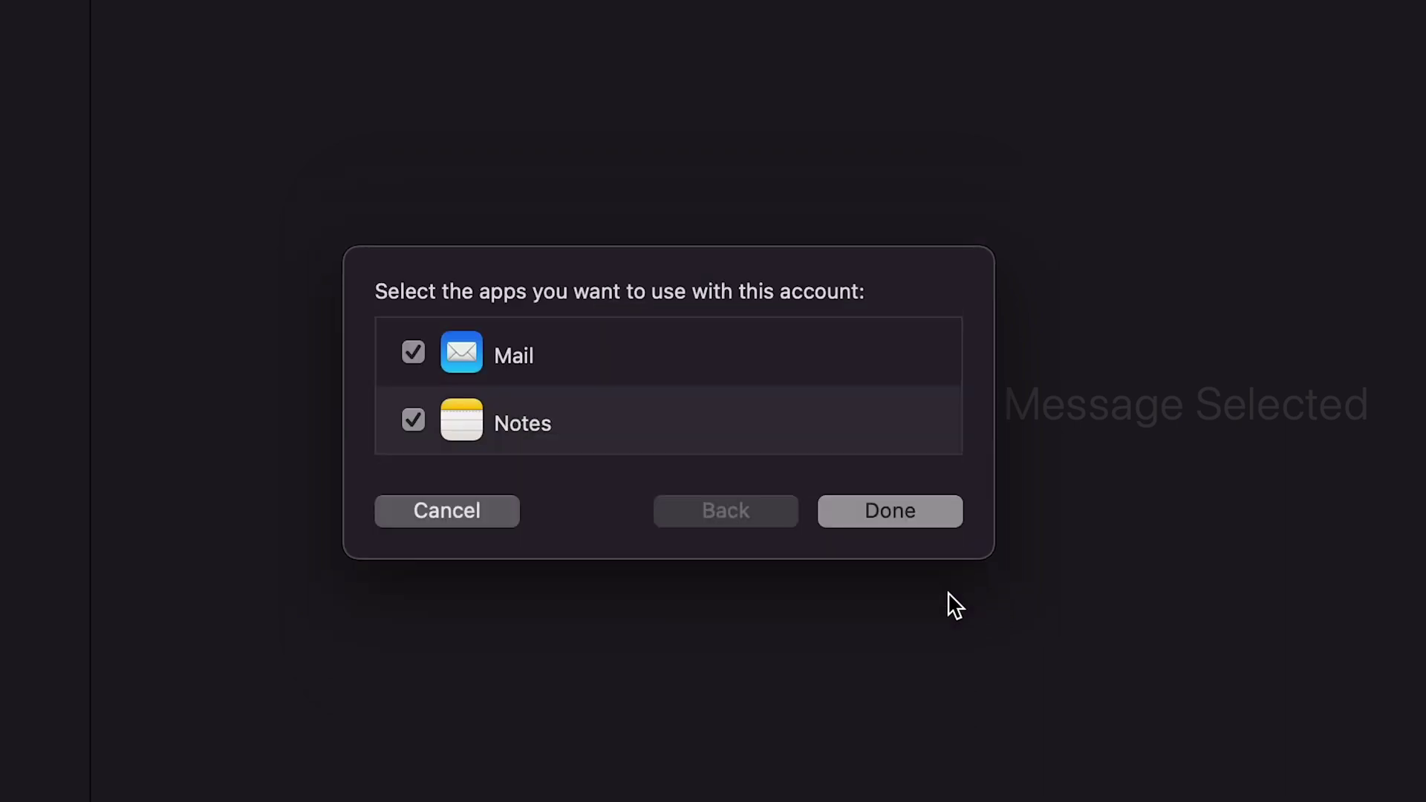
left_click(934, 523)
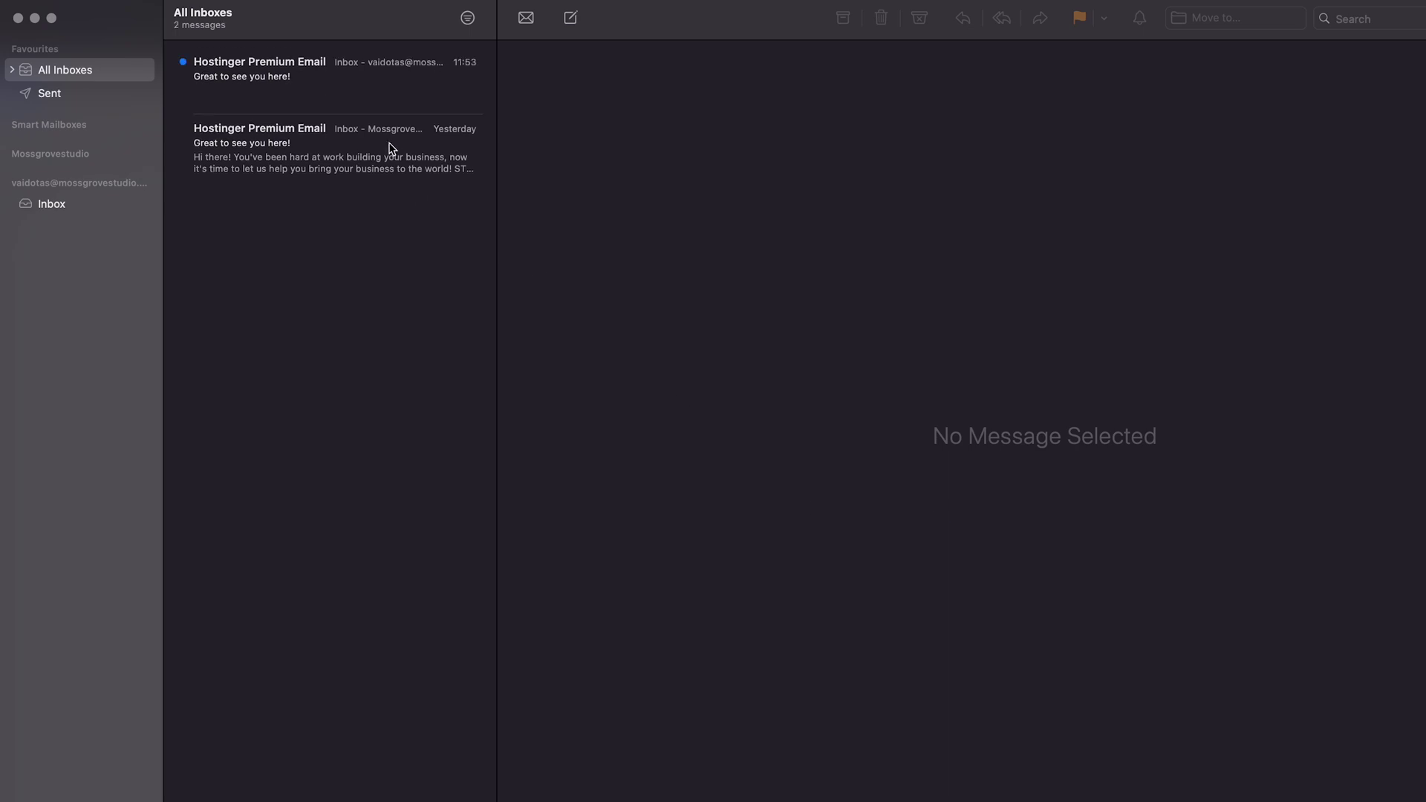
left_click(321, 92)
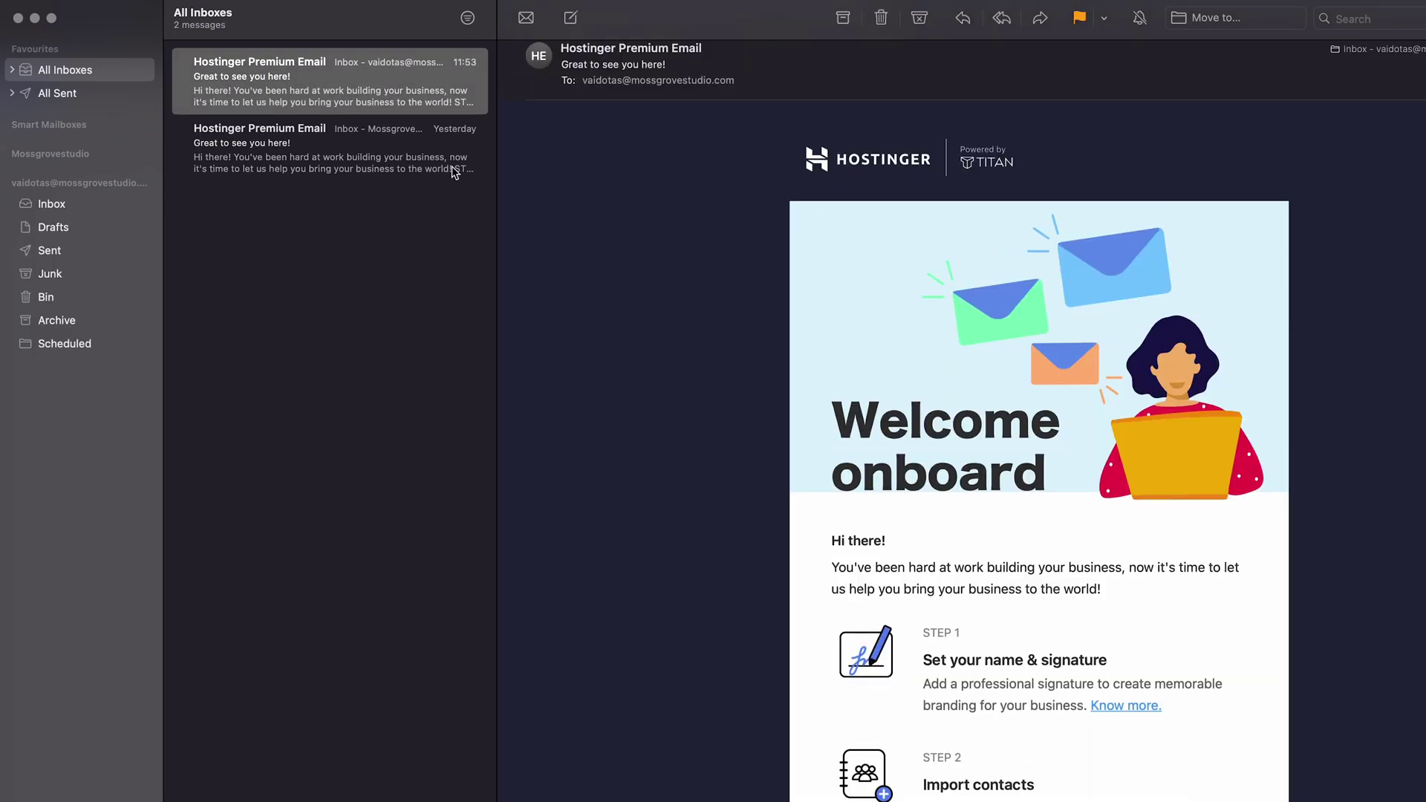